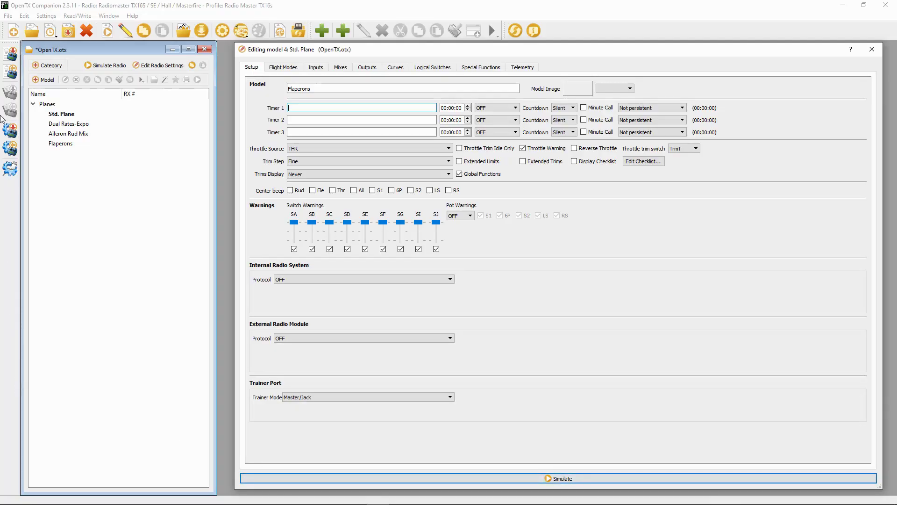
Step: In the default flight mode, name GVAR1 FL1 with value 50 and GVAR2 FL2 with value 70
left_click(291, 68)
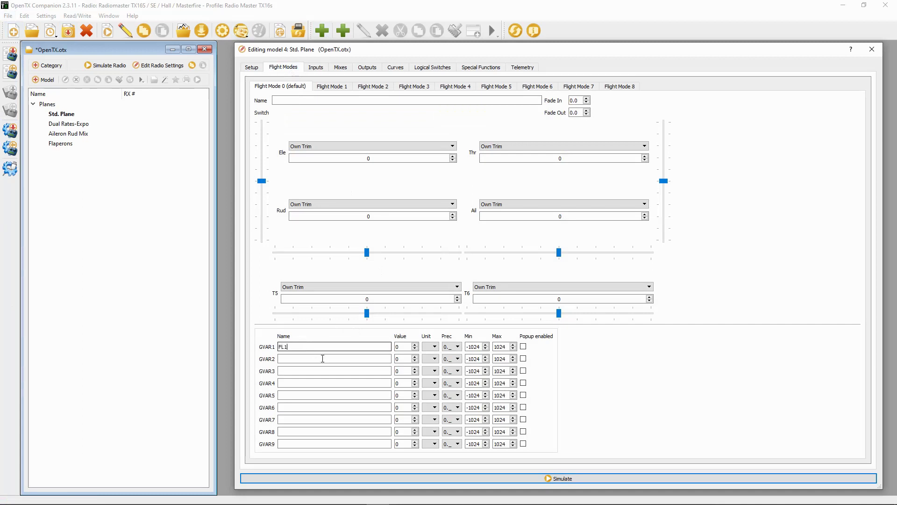
key("Tab")
left_click(295, 360)
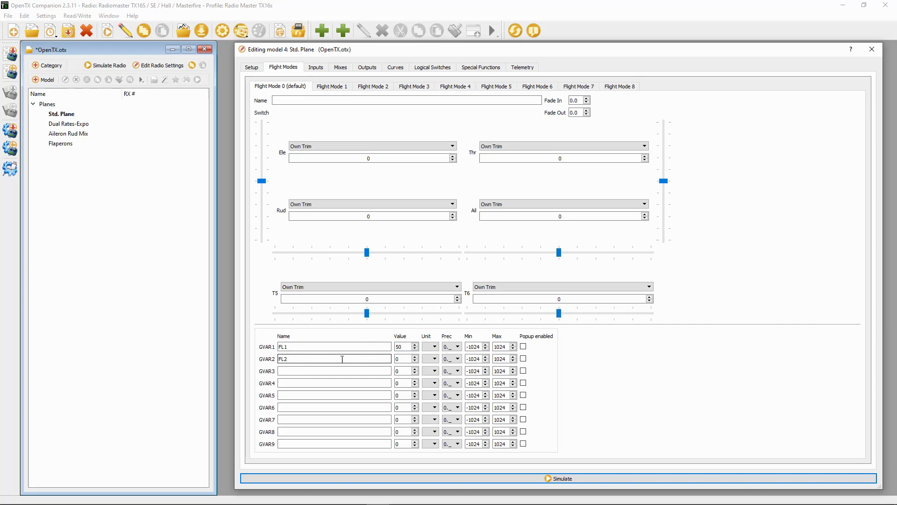
key("Tab")
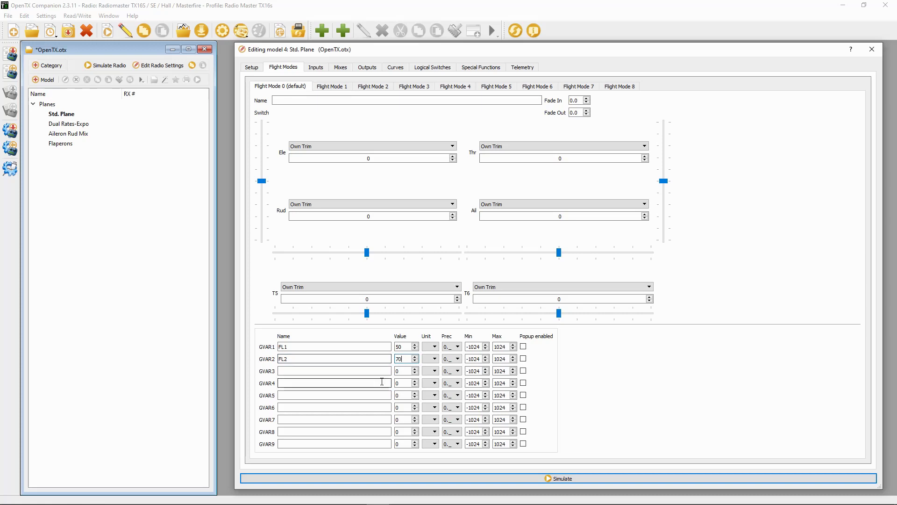
left_click(358, 367)
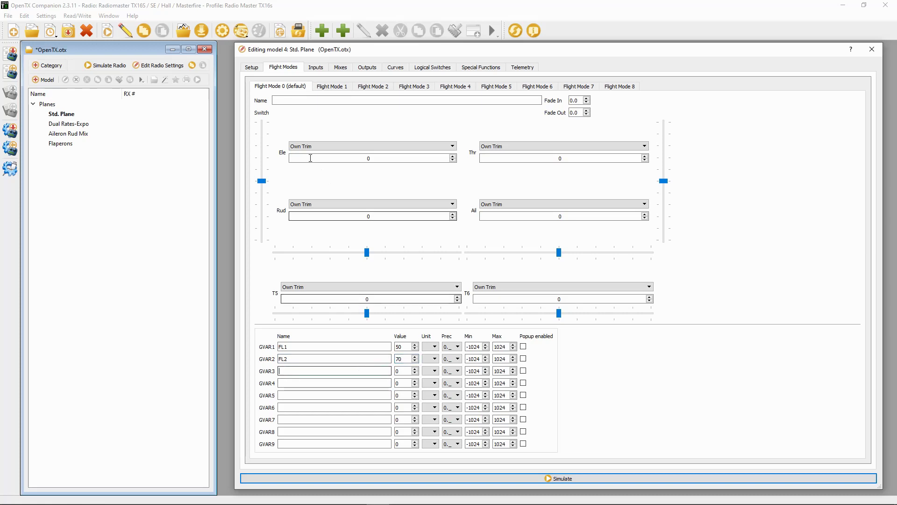
Step: Add a new mix line to CH1 with MAX as its source
left_click(341, 68)
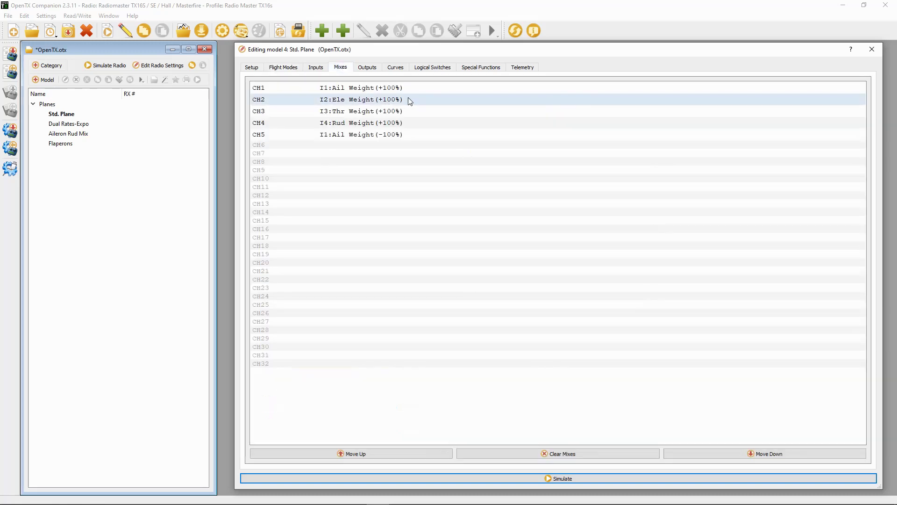
left_click(380, 90)
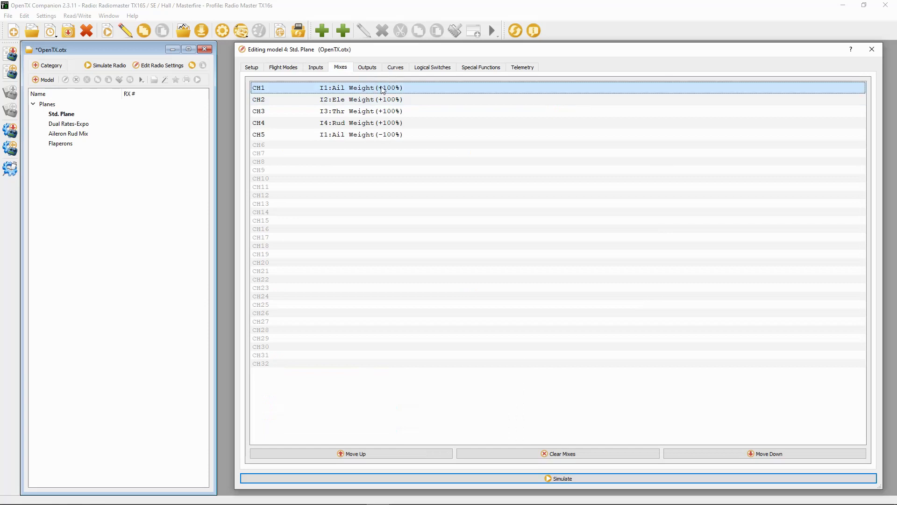
right_click(382, 89)
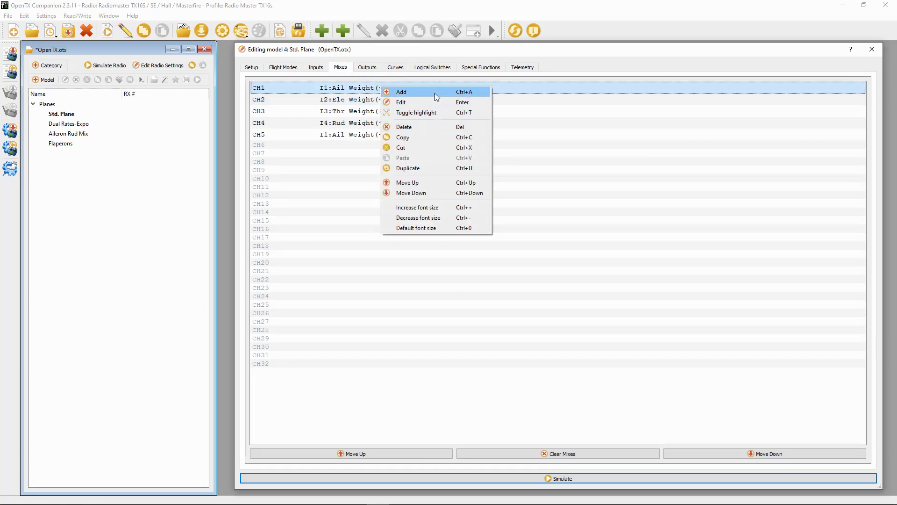
left_click(435, 94)
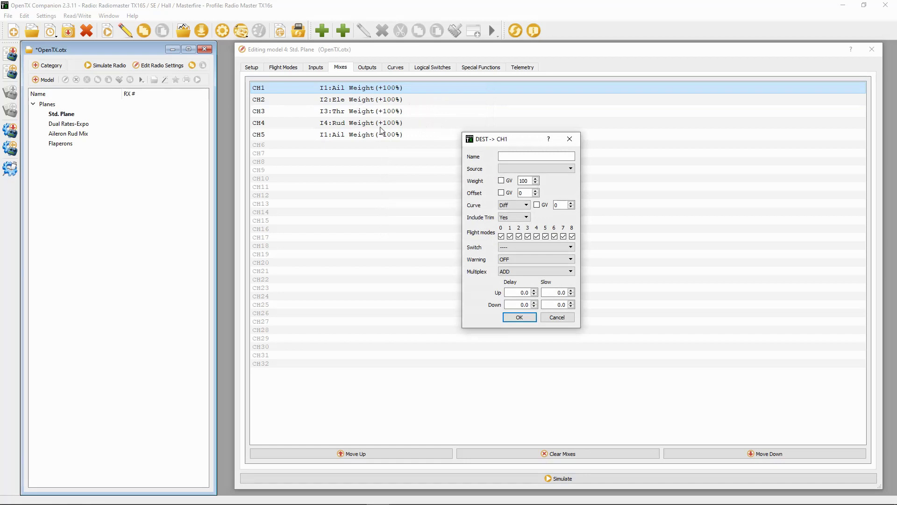
left_click(572, 170)
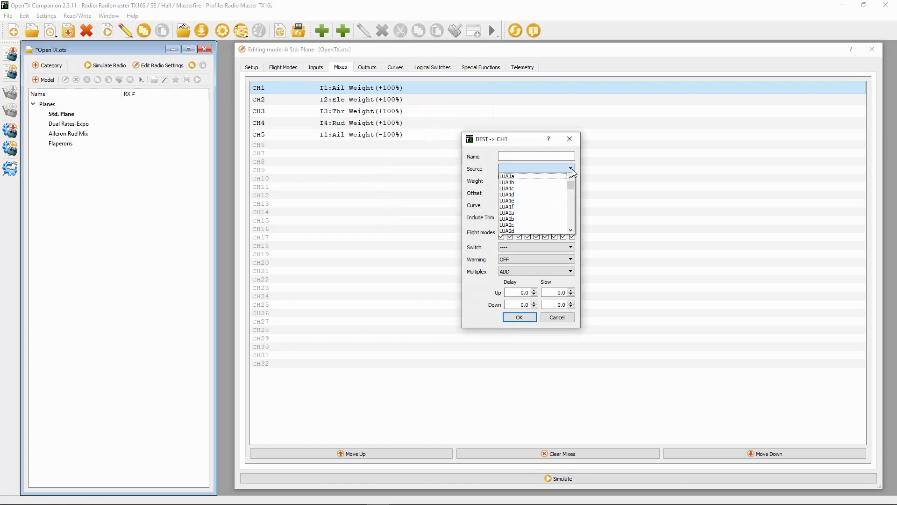
scroll(549, 191, "down", 6)
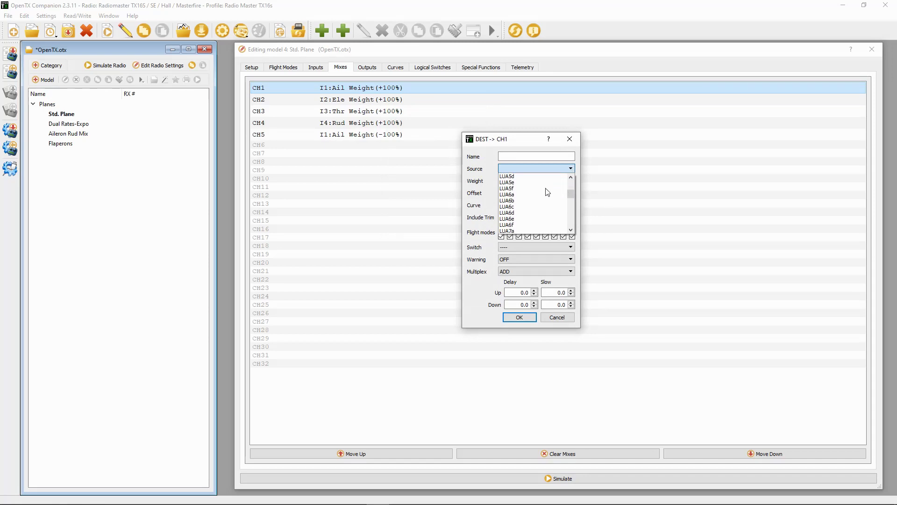
scroll(549, 191, "down", 3)
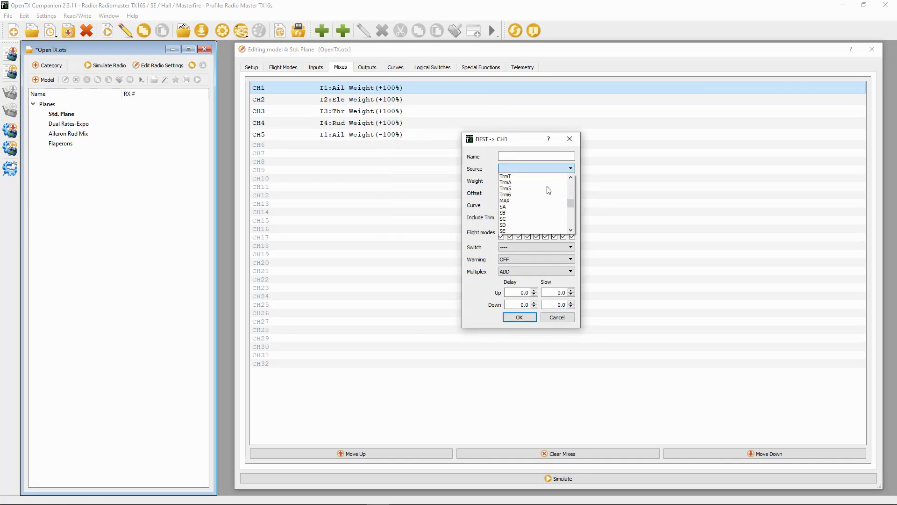
left_click(518, 201)
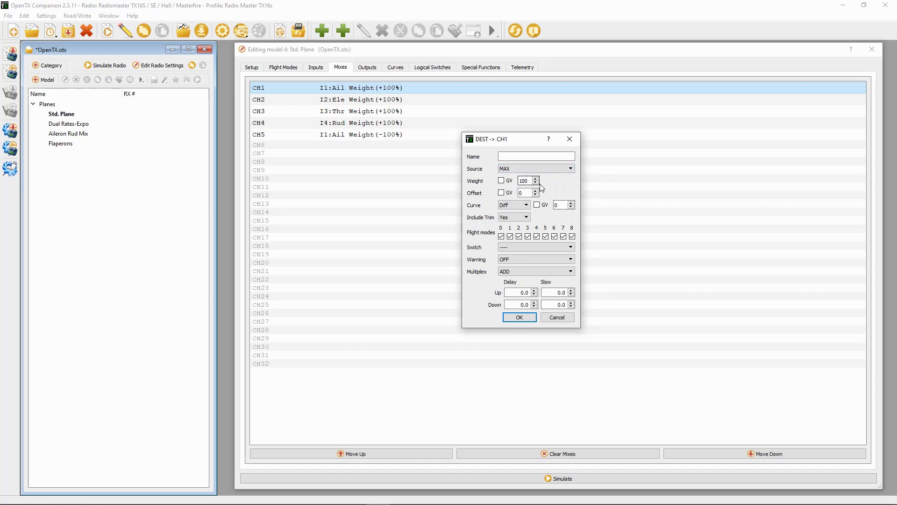
Step: Set the new CH1 mix's weight to global variable GV1:FL1 and its switch to SE-
left_click(501, 181)
left_click(572, 248)
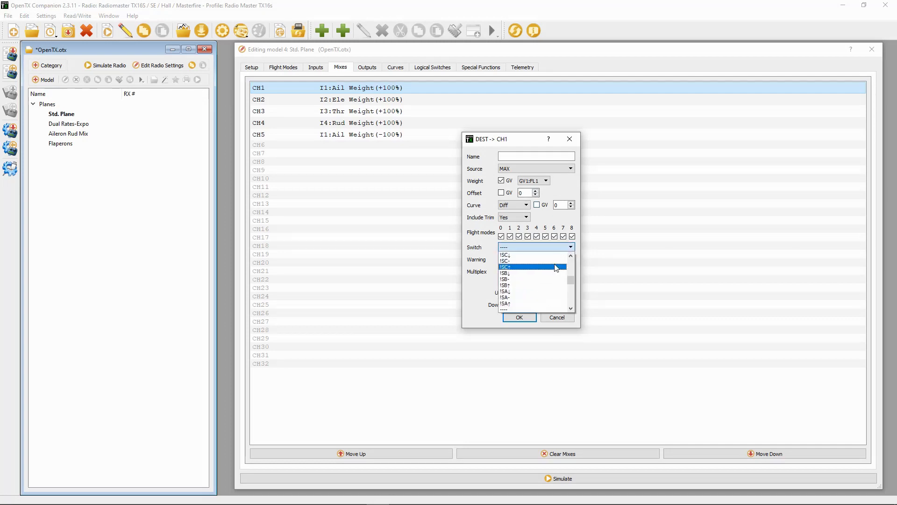
scroll(557, 267, "down", 5)
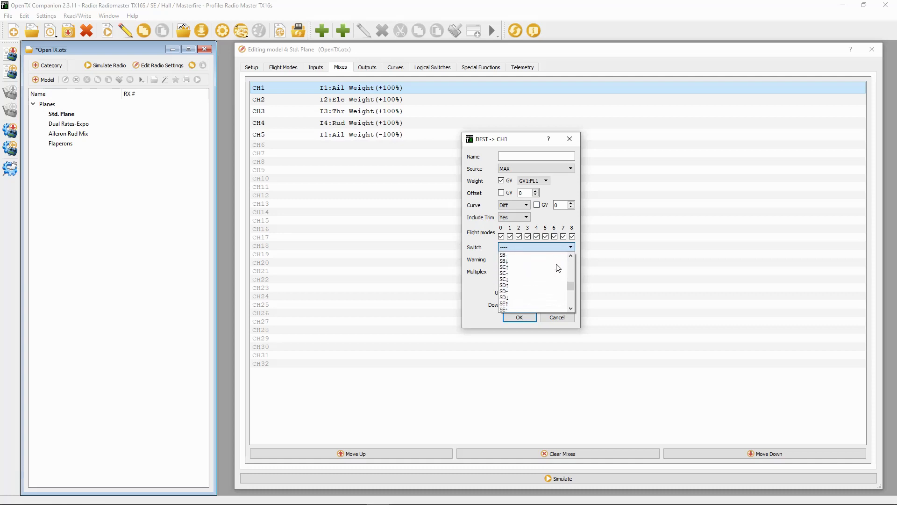
left_click(516, 286)
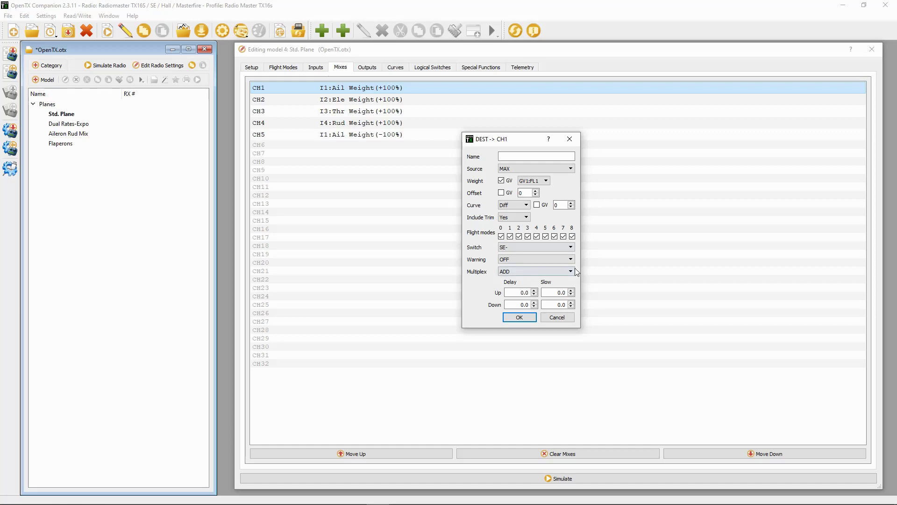
Step: Set the CH1 mix's slow up and slow down to 1.5 and accept the mix
double_click(569, 292)
type("1.5")
left_click_drag(568, 305, 550, 305)
left_click(522, 317)
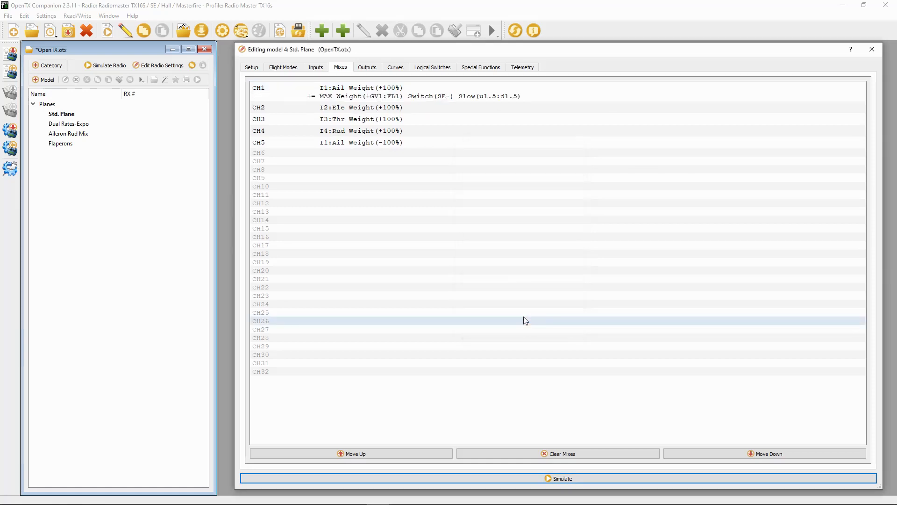
Step: Duplicate CH1's MAX mix and set the copy's weight to GV2:FL2 and its switch to SE↓
right_click(478, 99)
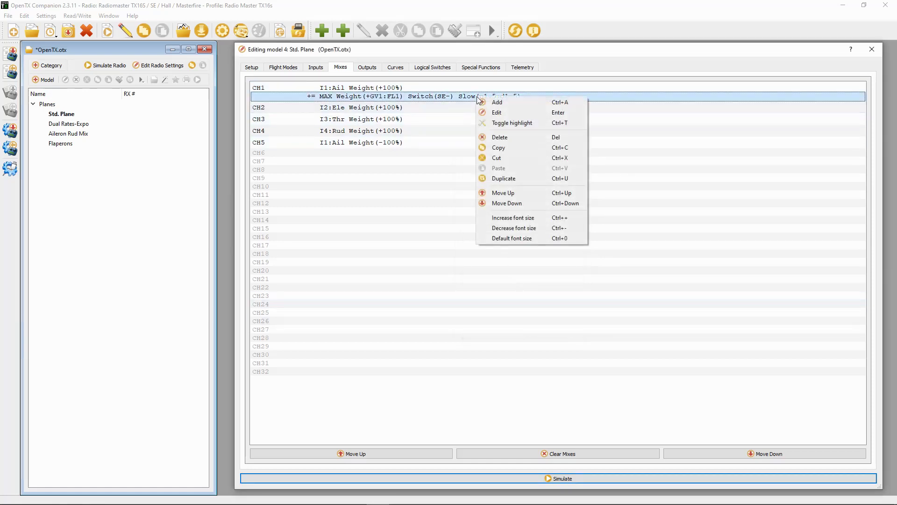
left_click(532, 179)
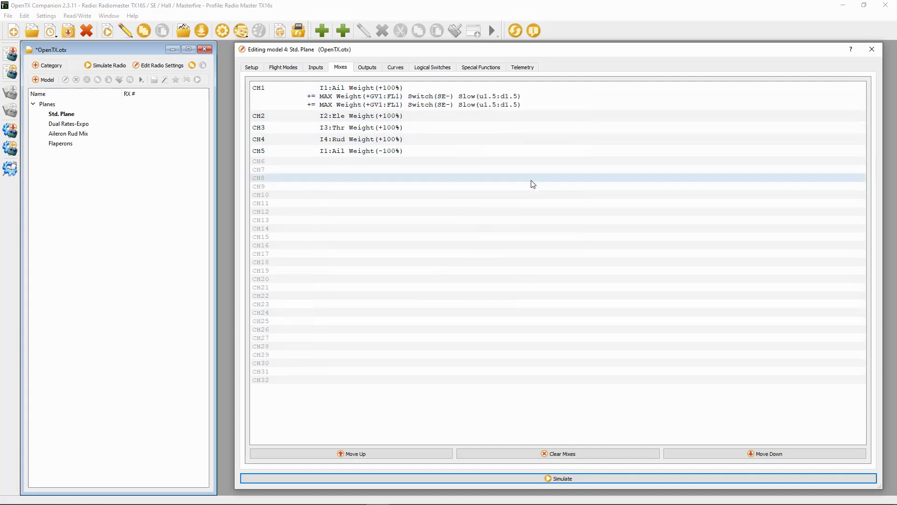
double_click(418, 107)
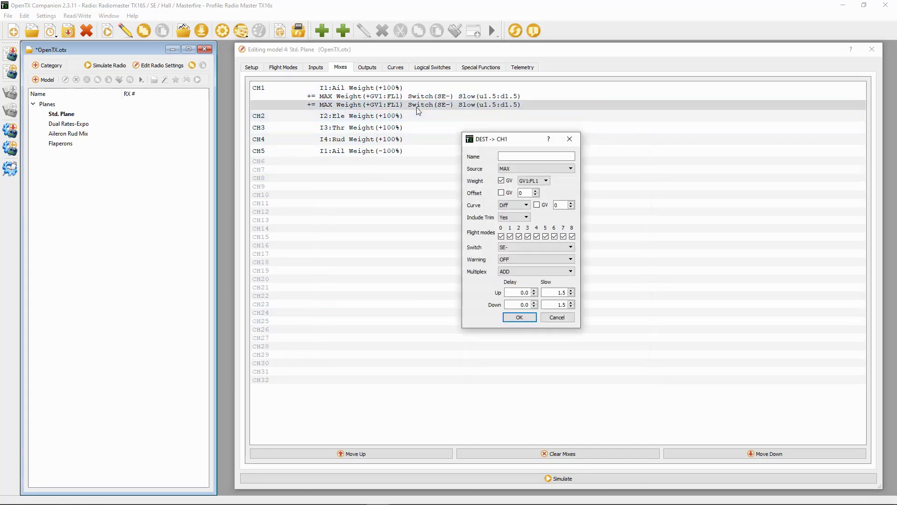
left_click(547, 181)
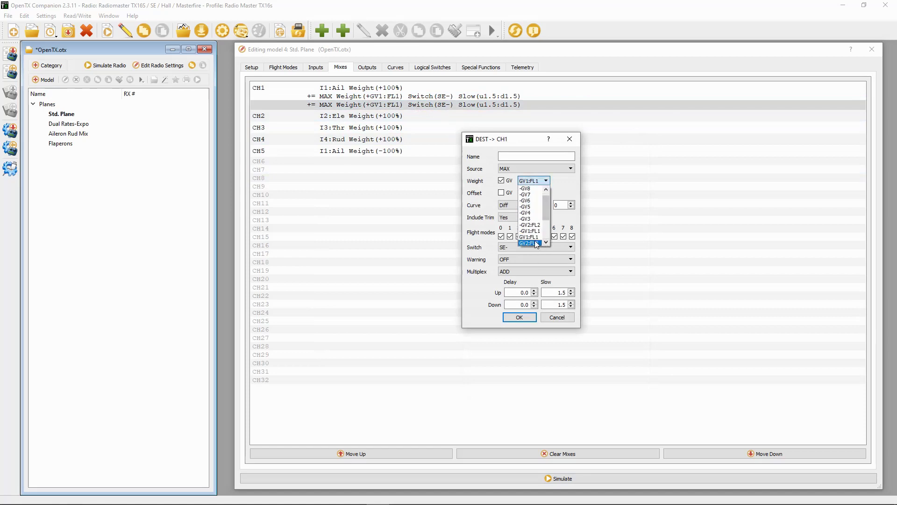
left_click(536, 241)
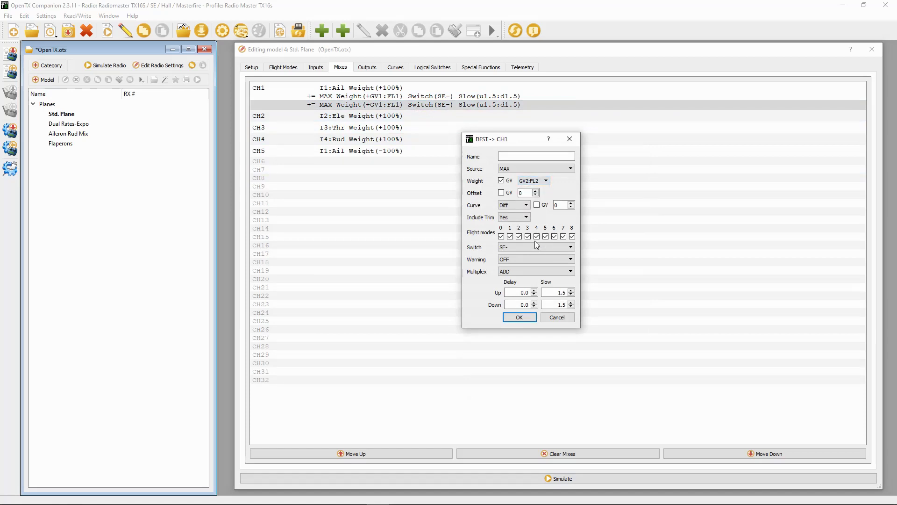
left_click(560, 247)
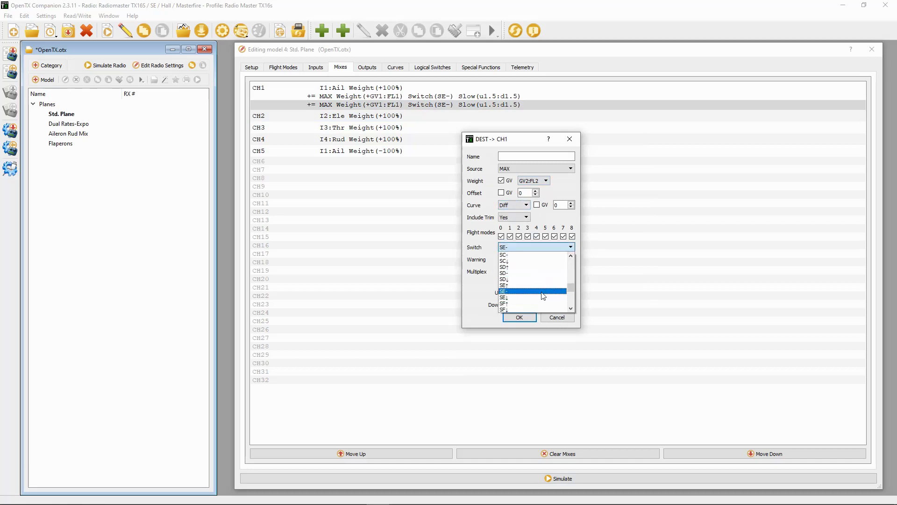
left_click(543, 298)
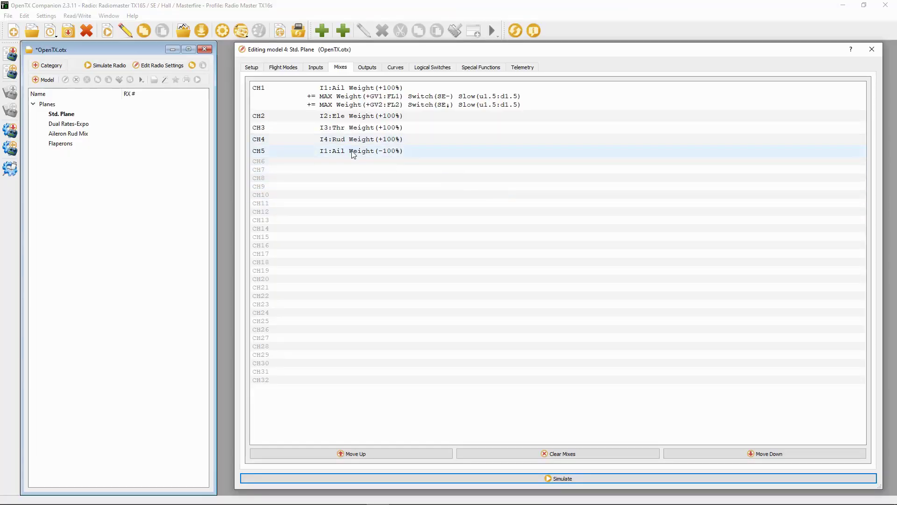
Step: Copy the FL1 MAX mix from CH1 and paste it under CH5
right_click(393, 97)
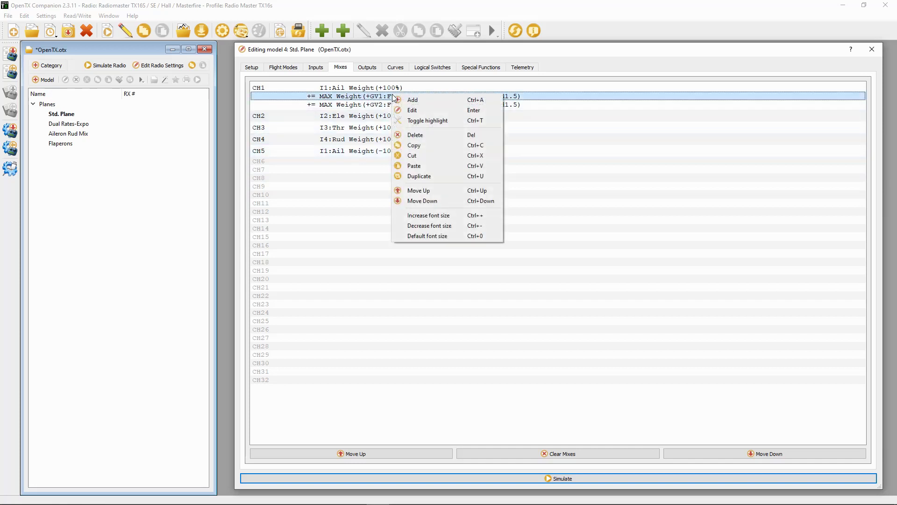
left_click(425, 144)
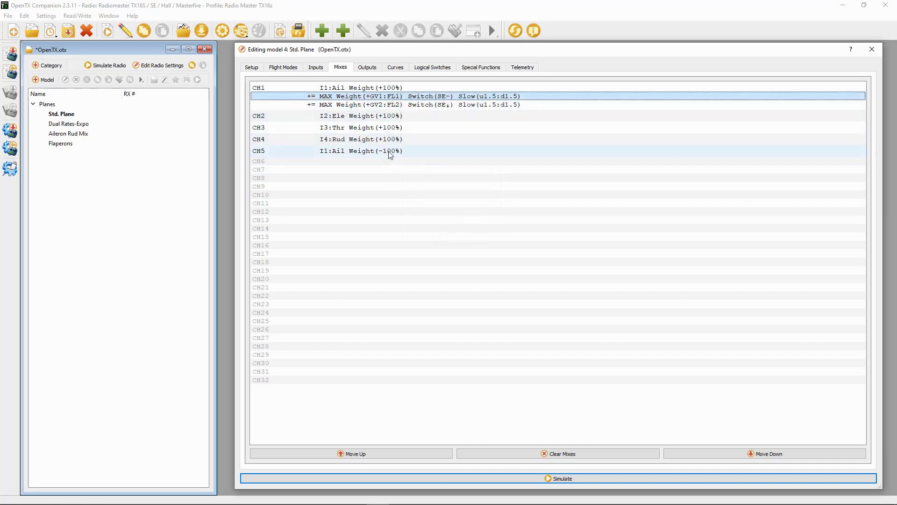
left_click(391, 154)
right_click(391, 151)
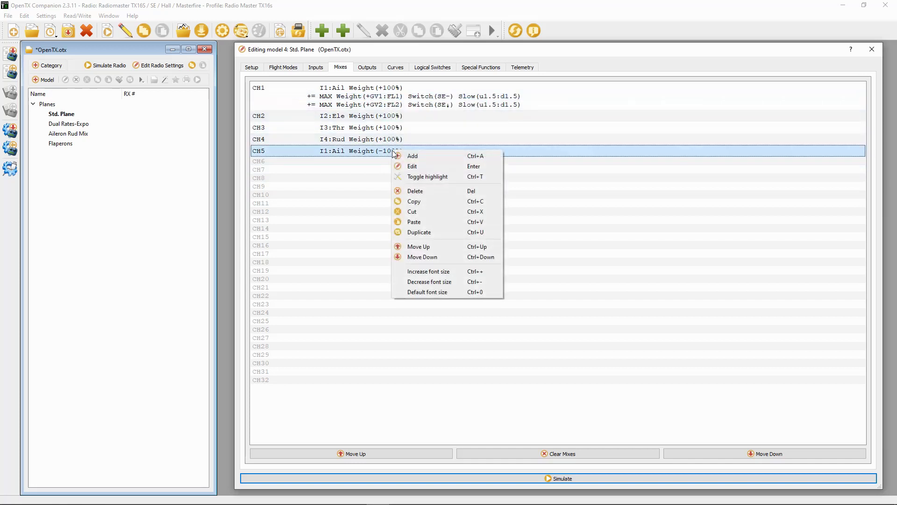
left_click(434, 220)
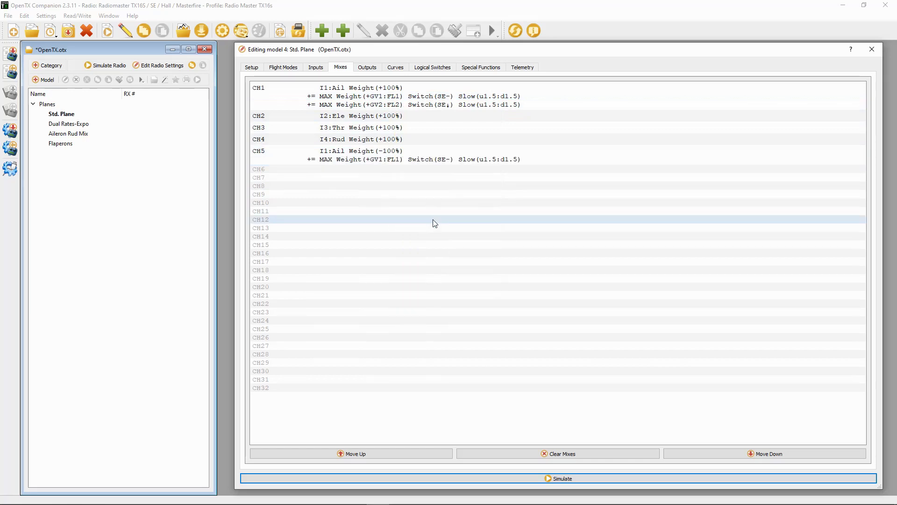
Step: Change the weight of the MAX mix on CH5 to -GV1:FL1
double_click(411, 163)
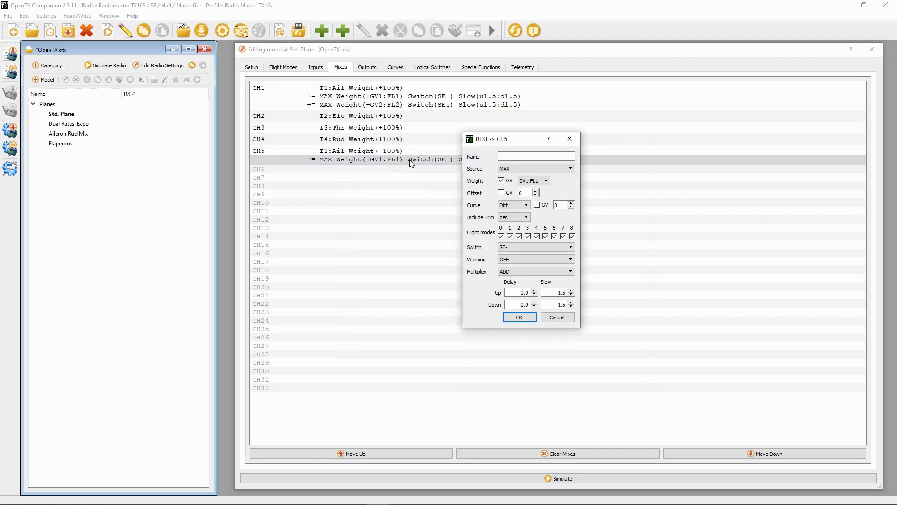
left_click(546, 180)
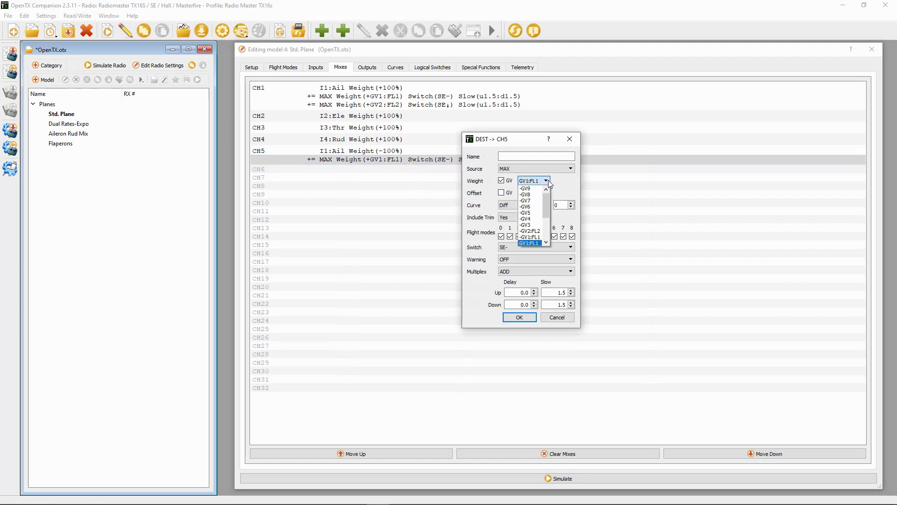
left_click(538, 238)
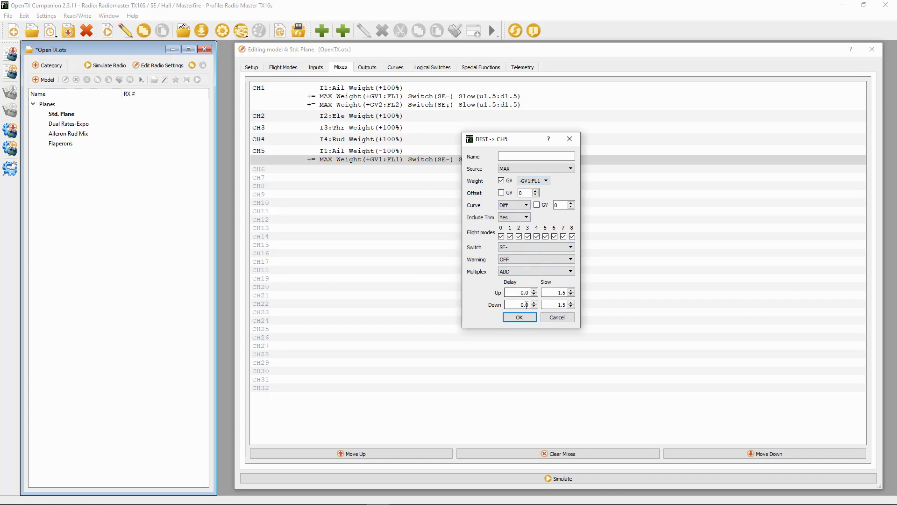
left_click(520, 317)
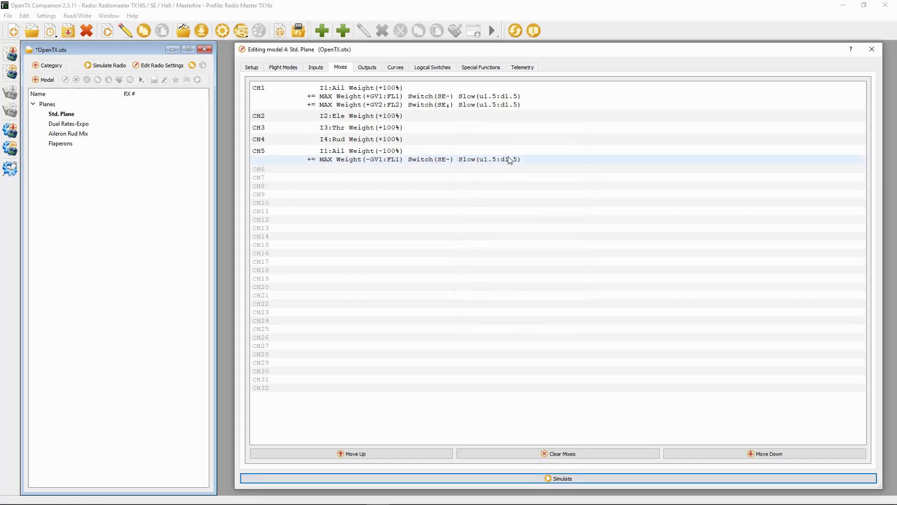
Step: Duplicate the MAX mix on CH5 and set the copy's weight to -GV2:FL2 and its switch to SE↓
left_click(510, 160)
right_click(511, 160)
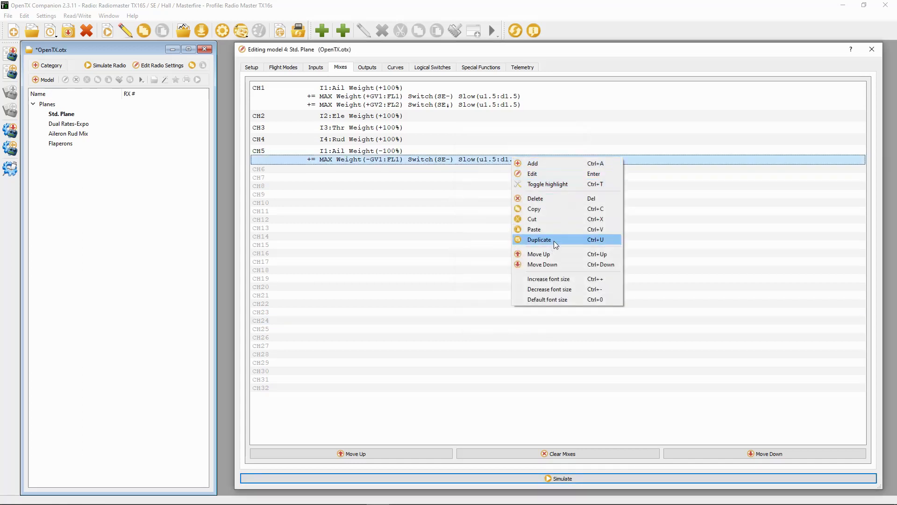
left_click(540, 240)
double_click(418, 170)
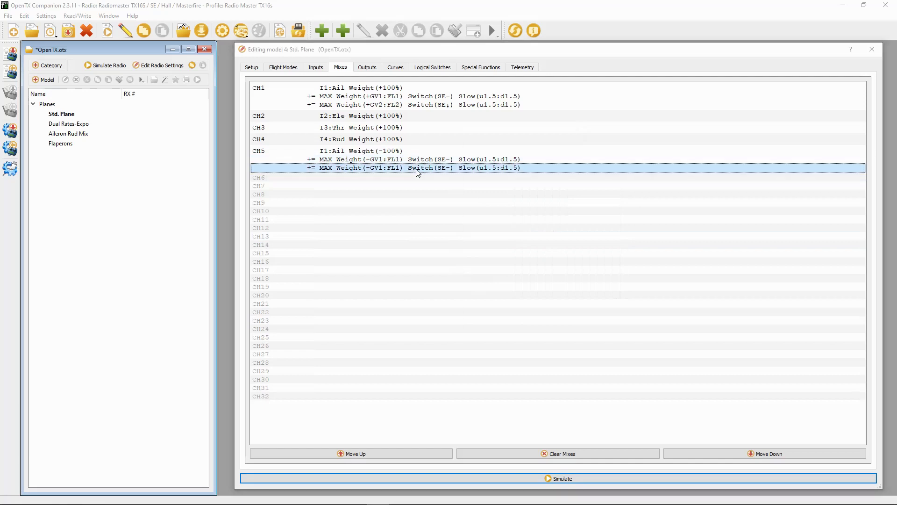
left_click(546, 182)
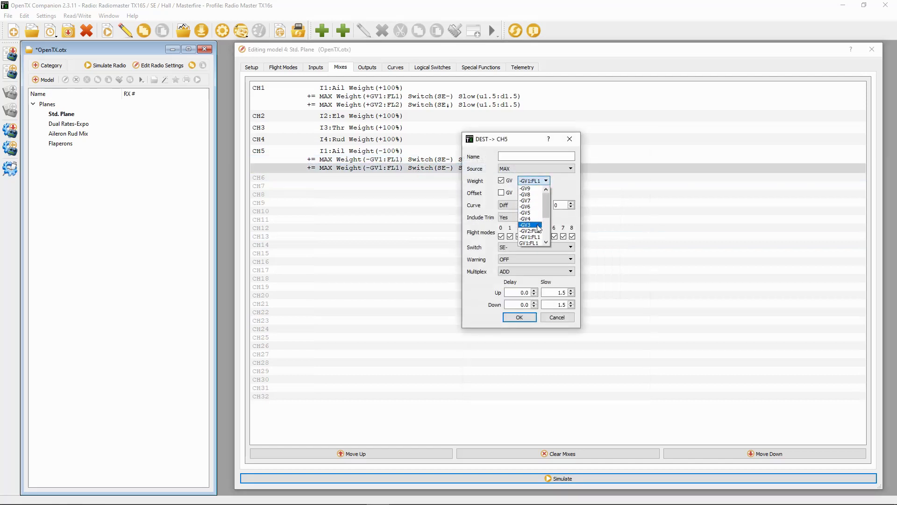
left_click(538, 231)
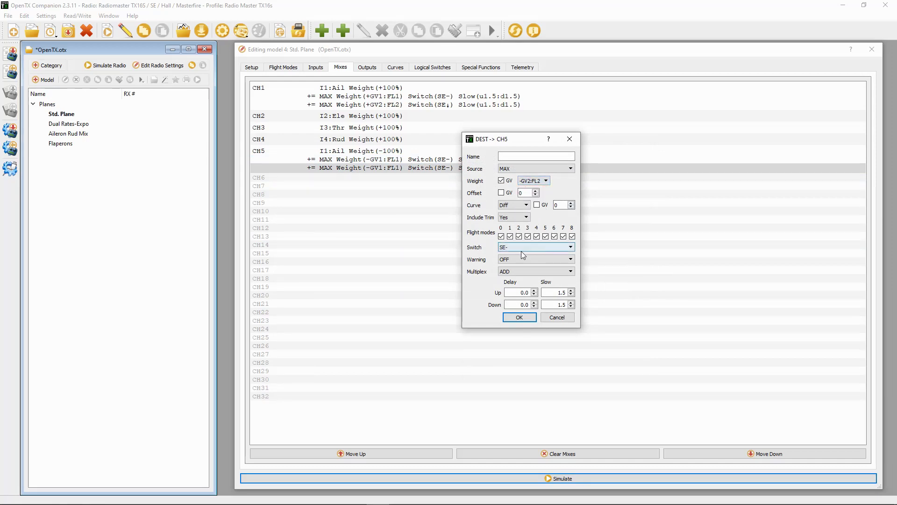
left_click(572, 248)
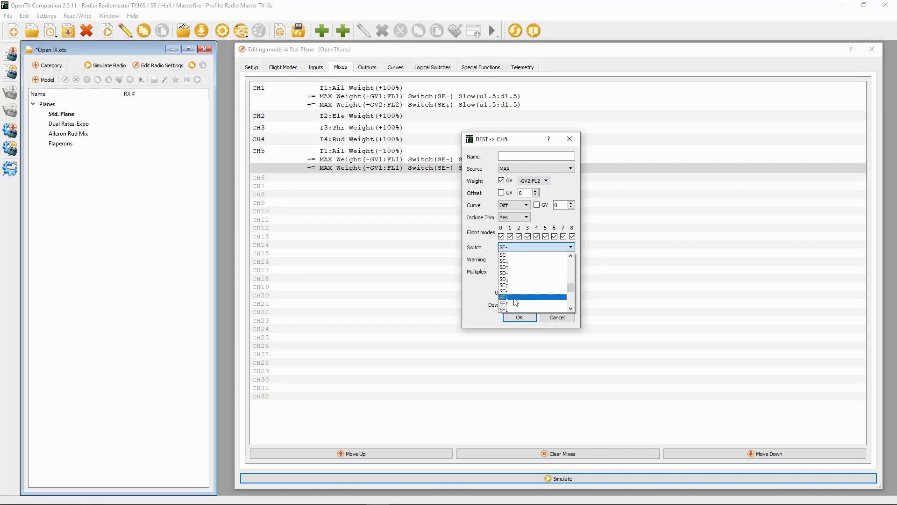
left_click(519, 297)
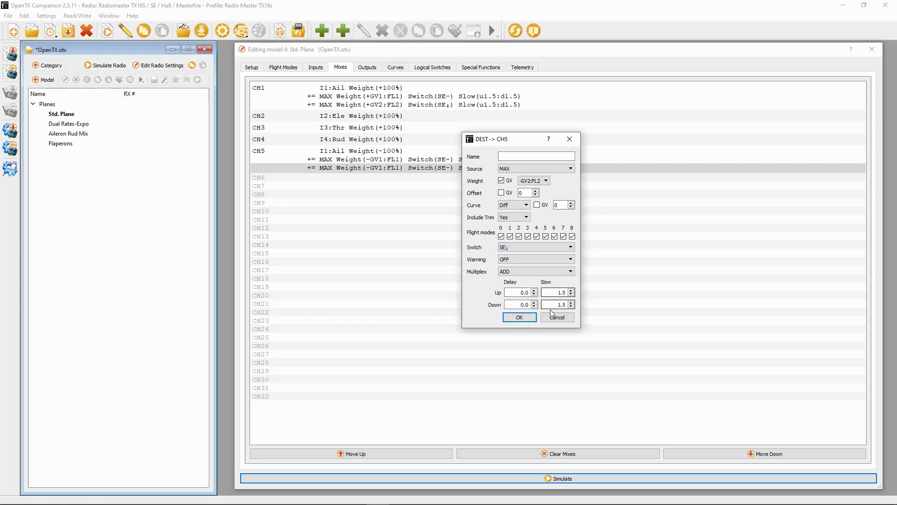
left_click(514, 317)
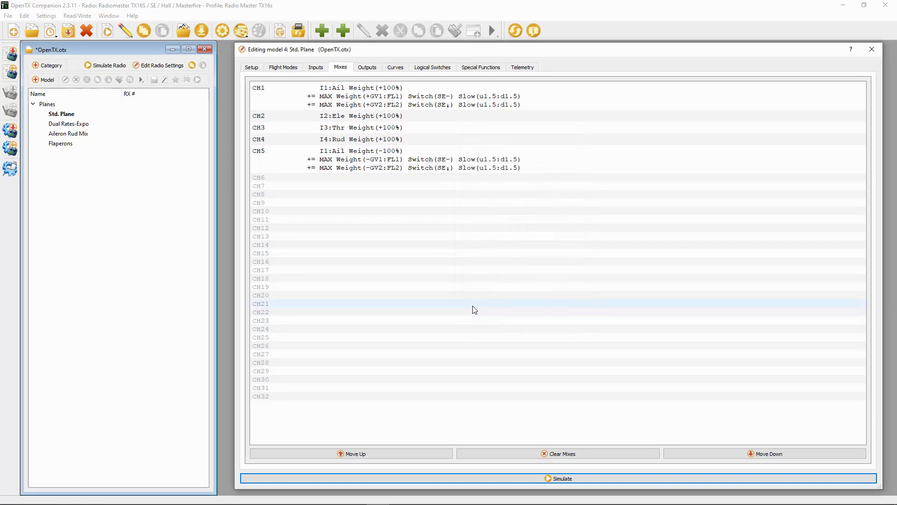
Step: Set up special function SF1 with switch SE↑ and the Play Track action
left_click(485, 67)
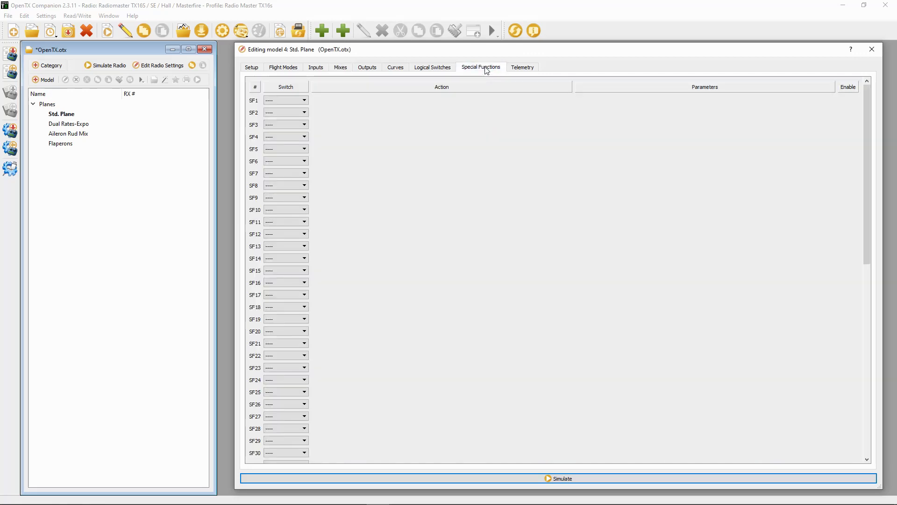
left_click(304, 101)
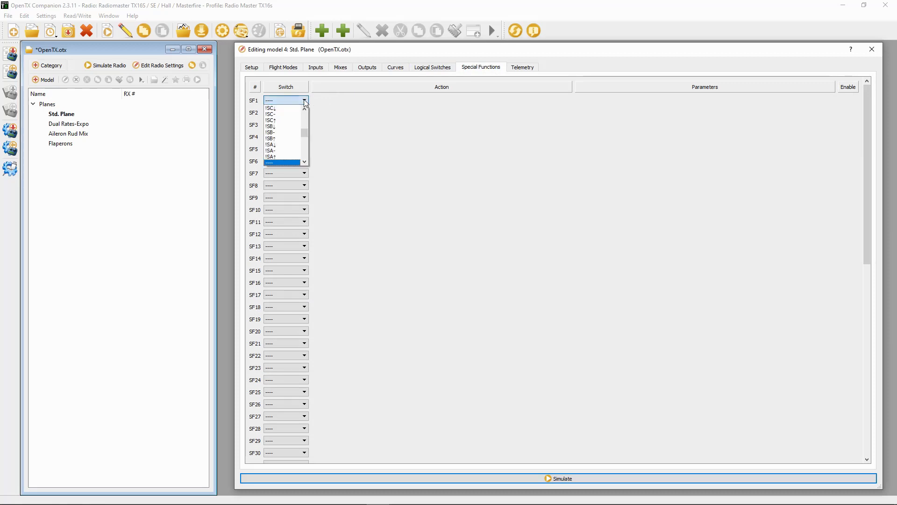
scroll(301, 105, "down", 4)
scroll(295, 137, "down", 3)
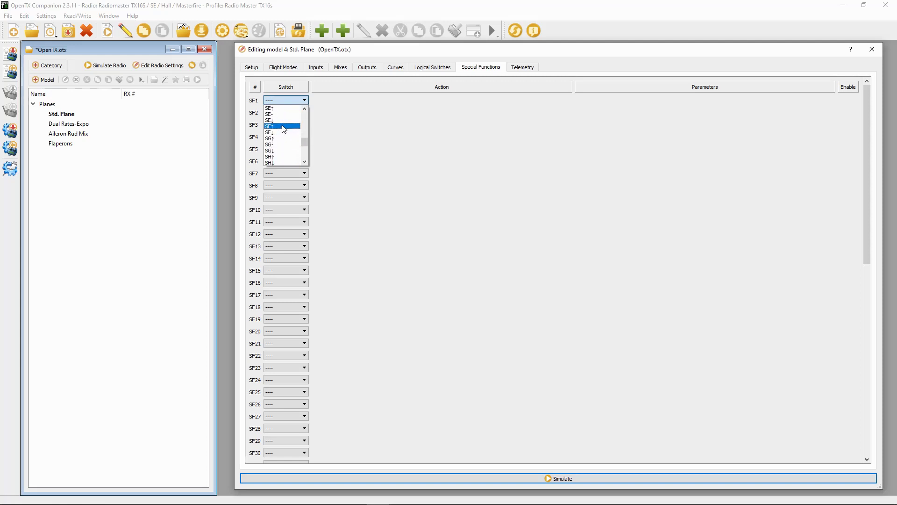
left_click(280, 108)
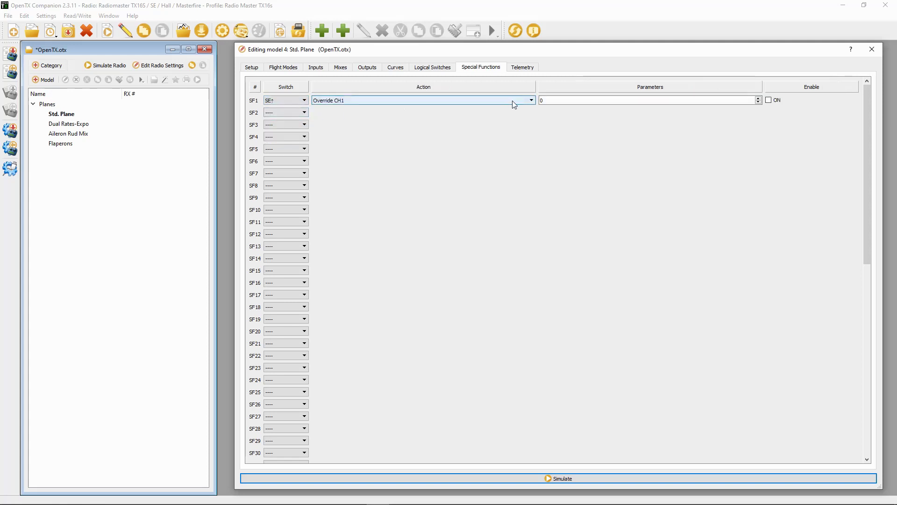
left_click(532, 100)
scroll(407, 120, "down", 5)
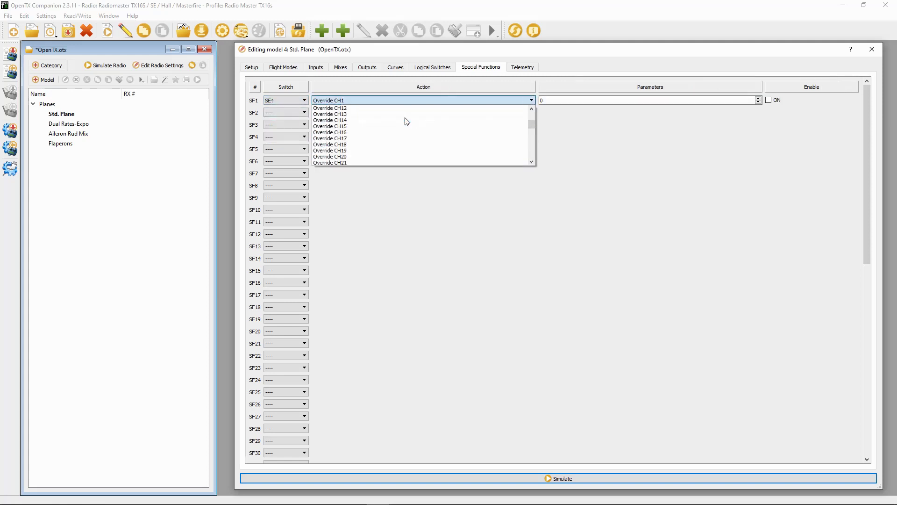
scroll(407, 123, "down", 12)
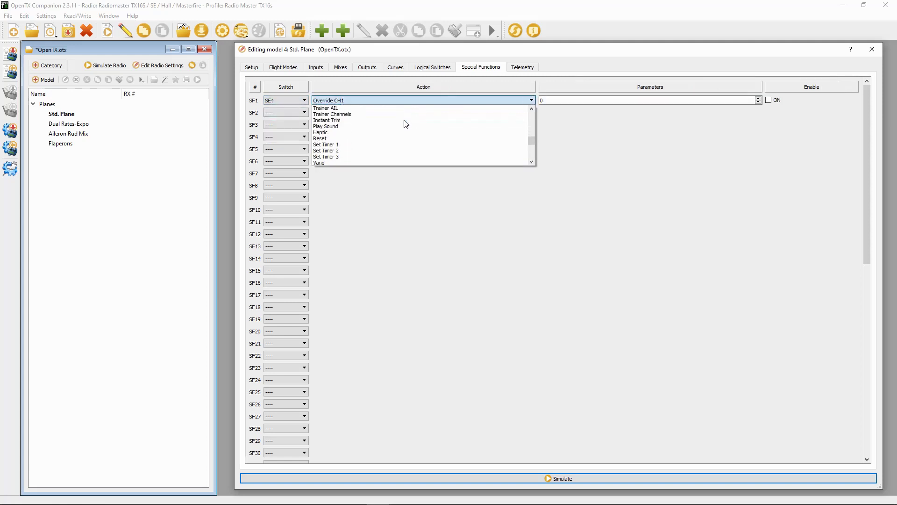
left_click(369, 133)
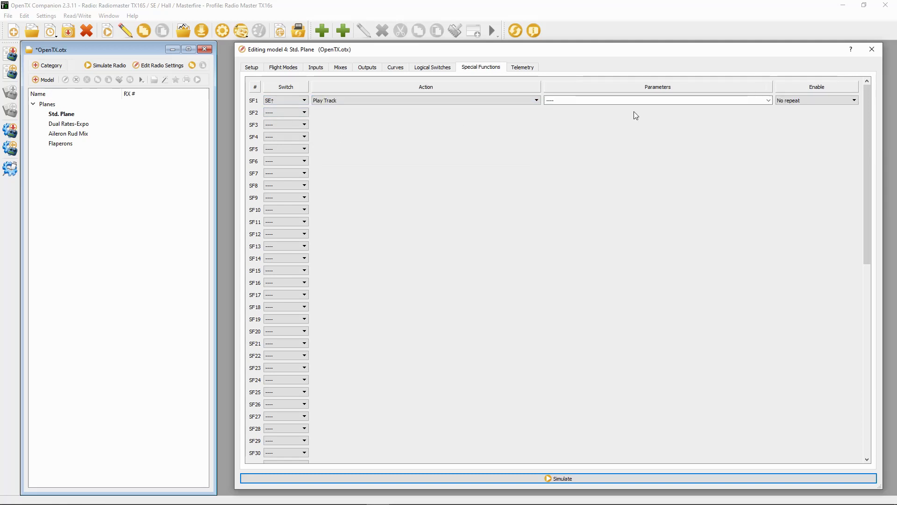
Step: Choose flapup as the track played by special function SF1
left_click(772, 101)
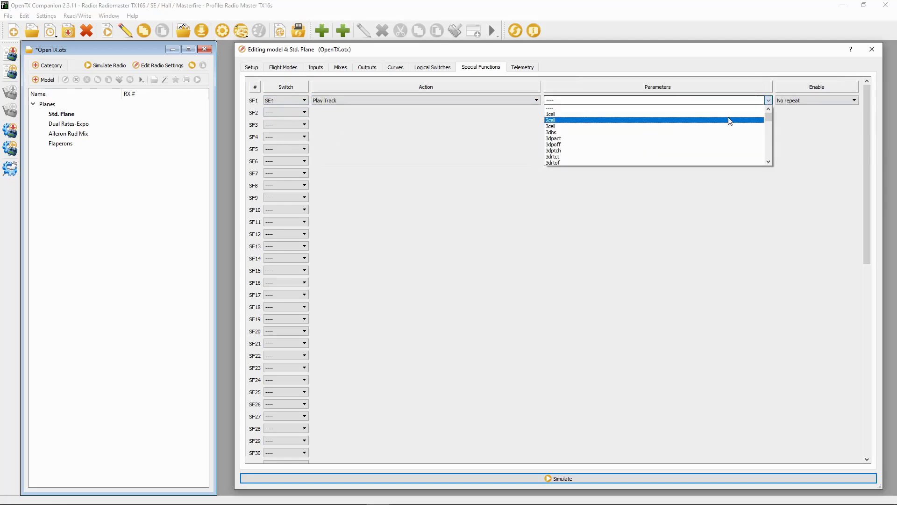
key("f")
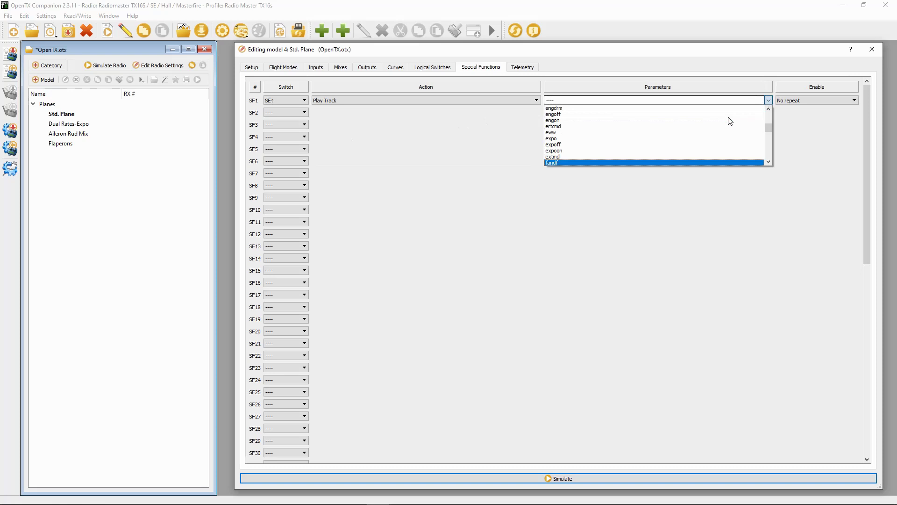
key("Down")
key("Down")
key("Down")
key("Down")
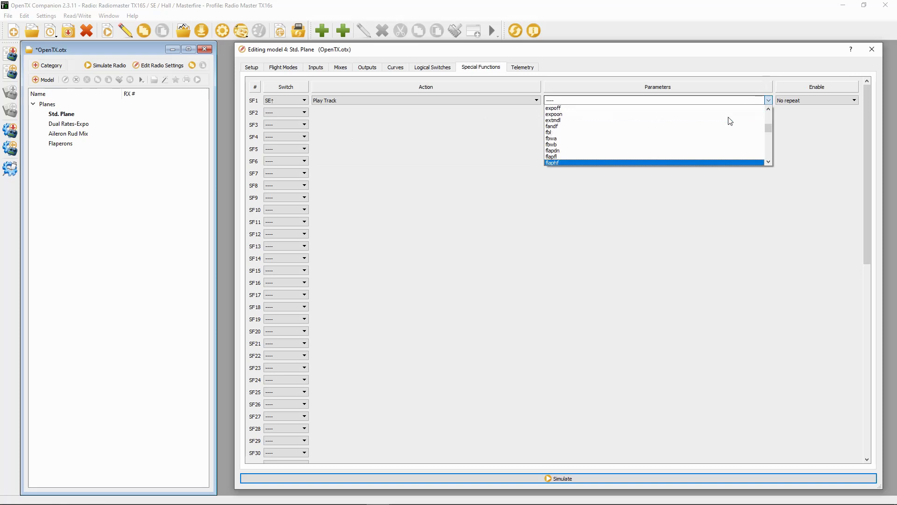
key("Down")
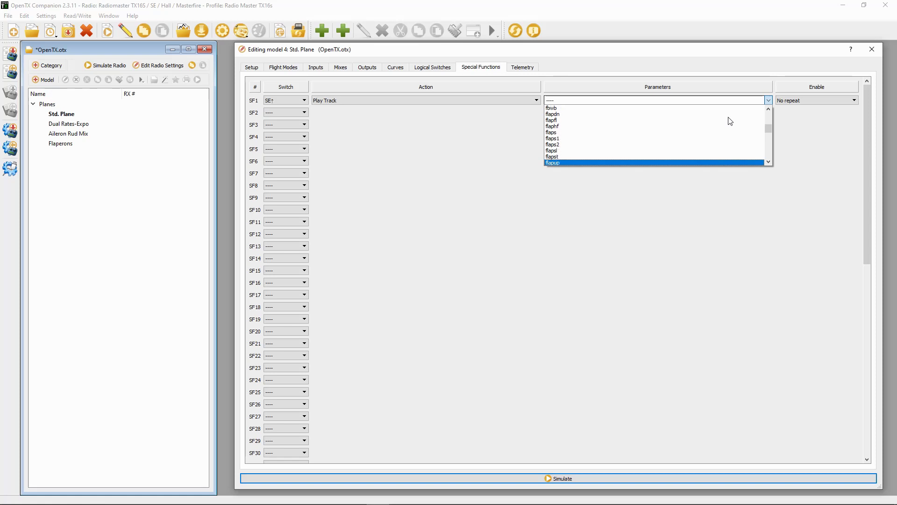
key("Return")
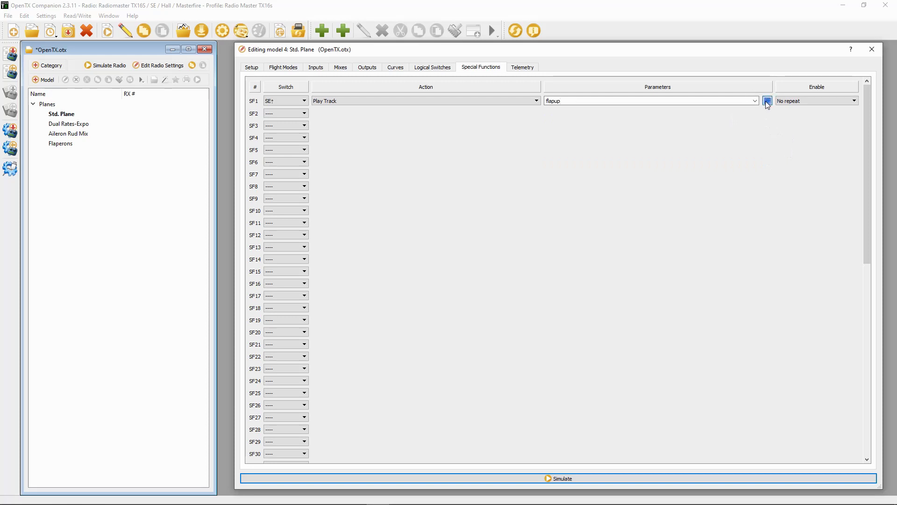
Step: Set up special function SF2 with switch SE- and the Play Track action
left_click(304, 114)
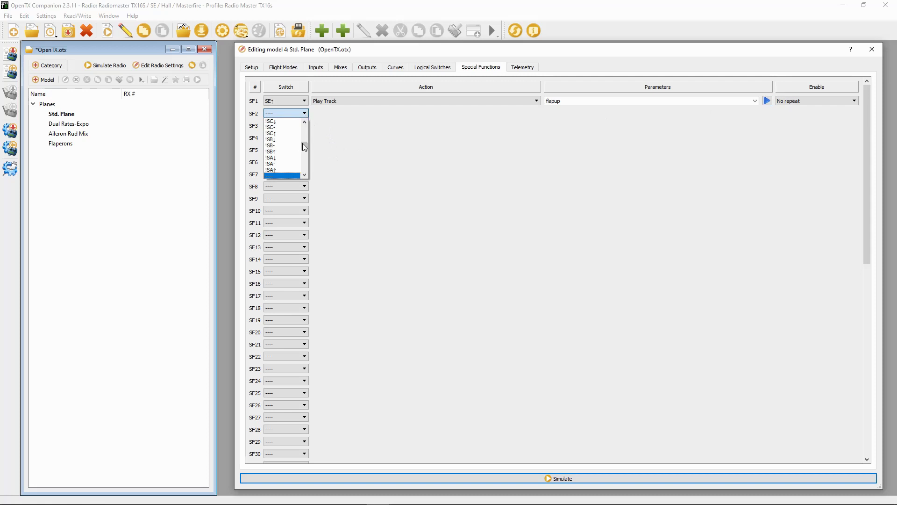
scroll(294, 148, "down", 1)
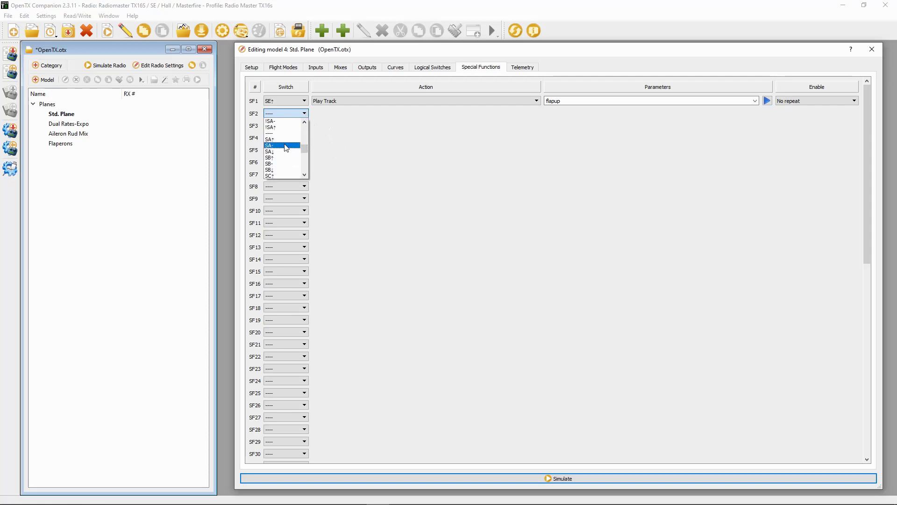
scroll(286, 147, "down", 3)
left_click(280, 170)
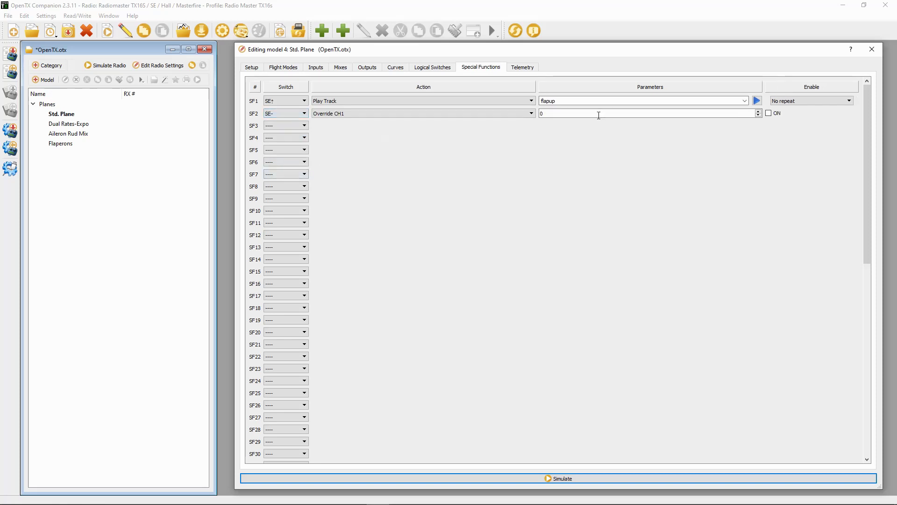
left_click(532, 114)
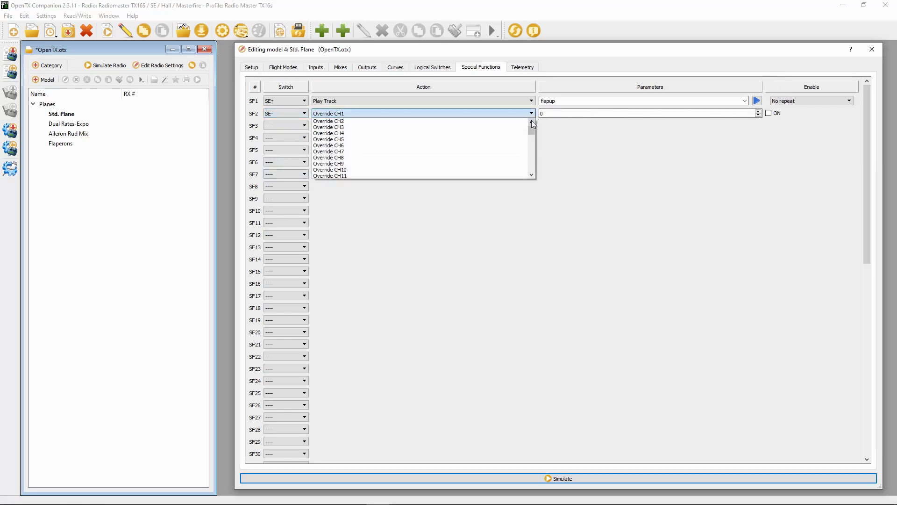
scroll(486, 129, "down", 10)
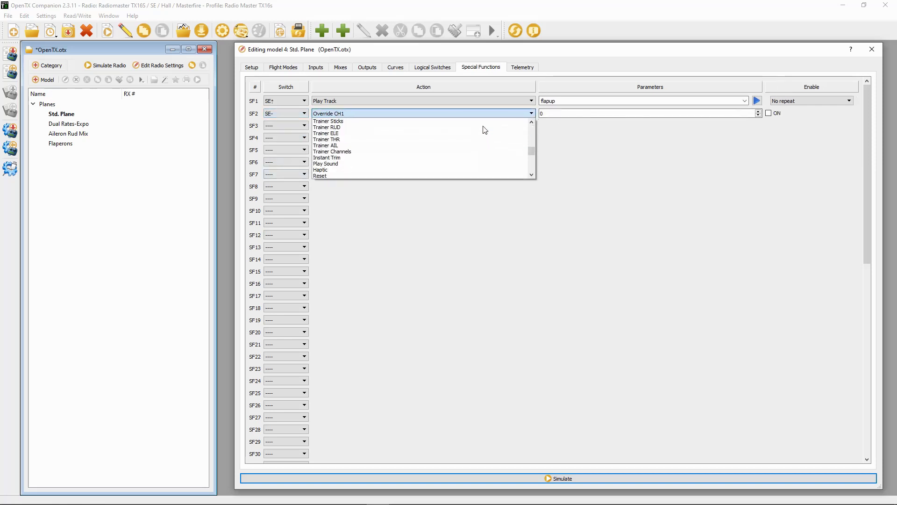
scroll(485, 130, "down", 4)
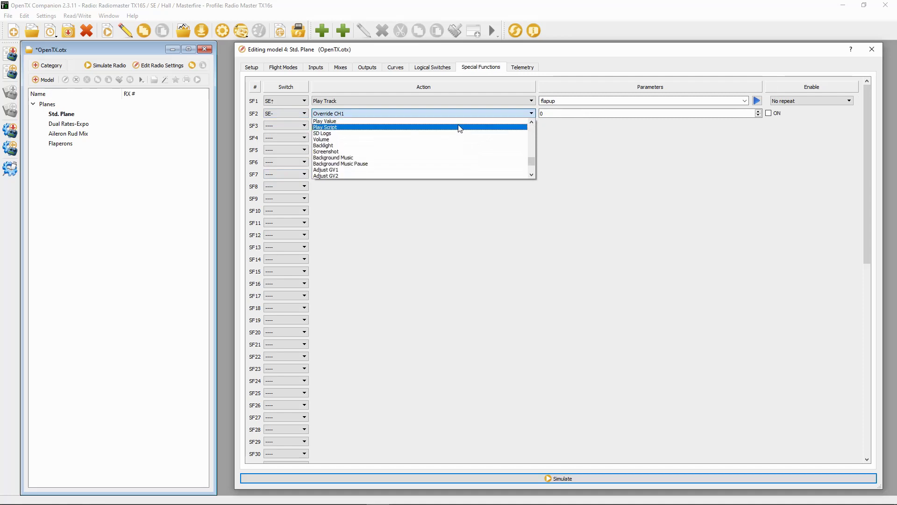
scroll(355, 127, "up", 2)
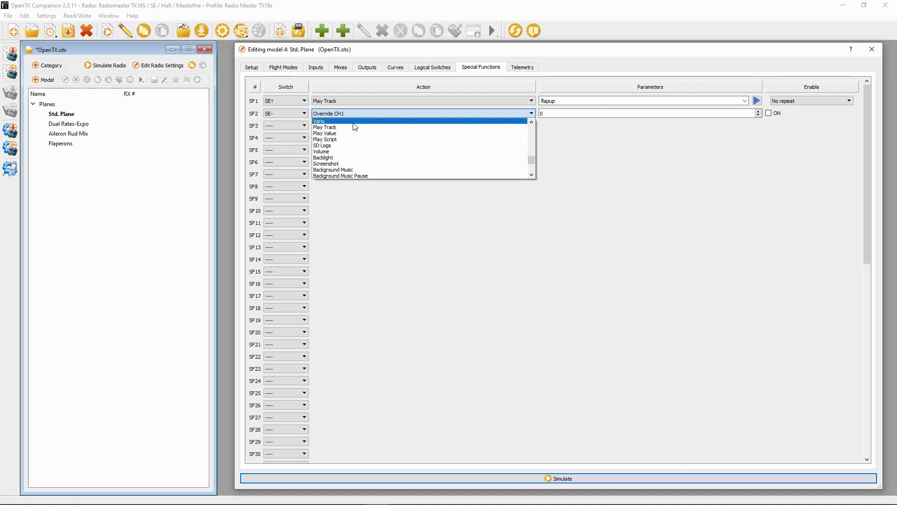
left_click(354, 127)
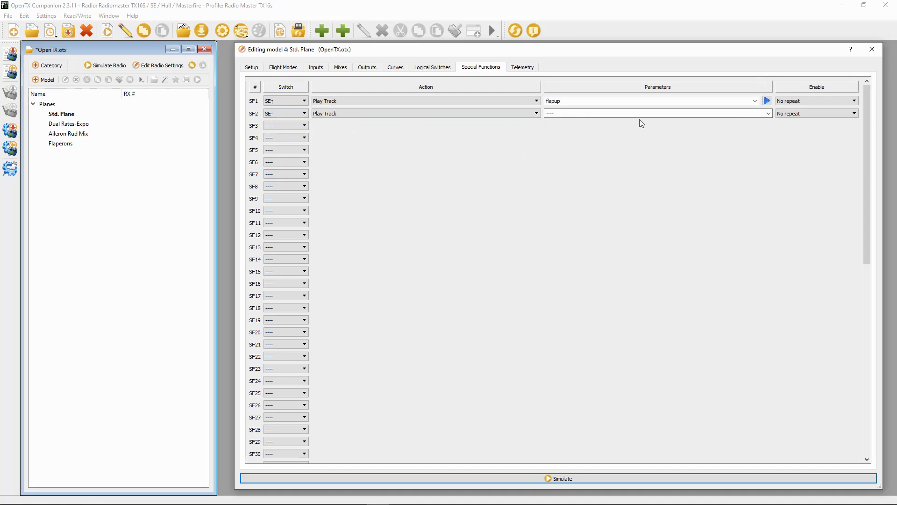
Step: Choose flapst as the track played by special function SF2
left_click(769, 114)
key("f")
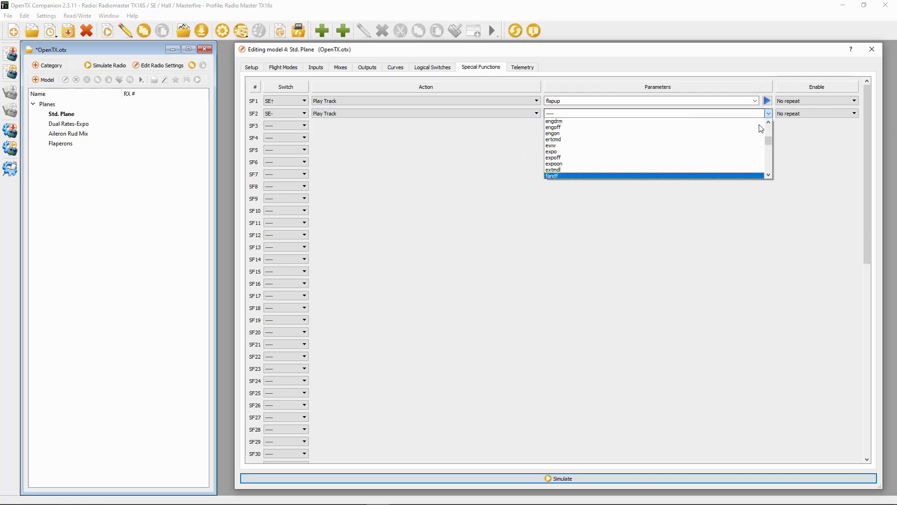
key("Down")
key("Down")
key("Down")
key("Down")
key("Down")
key("Down")
key("Down")
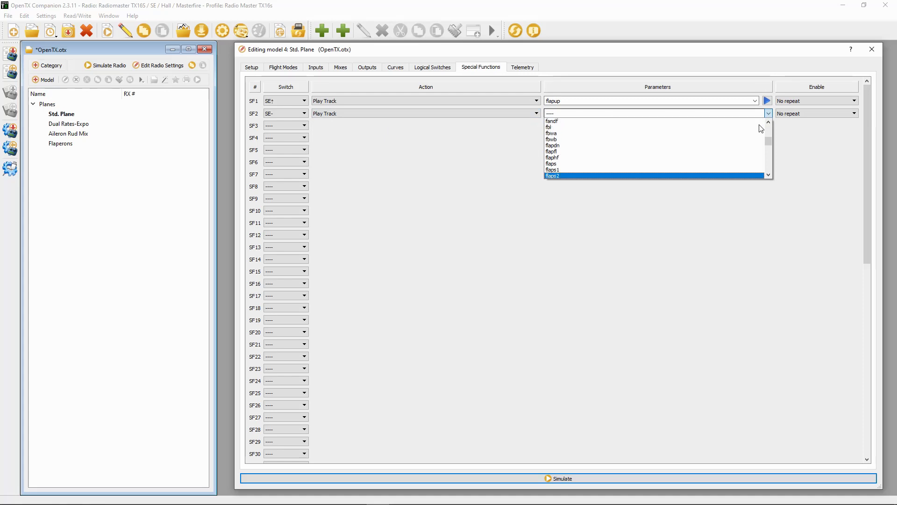
key("Up")
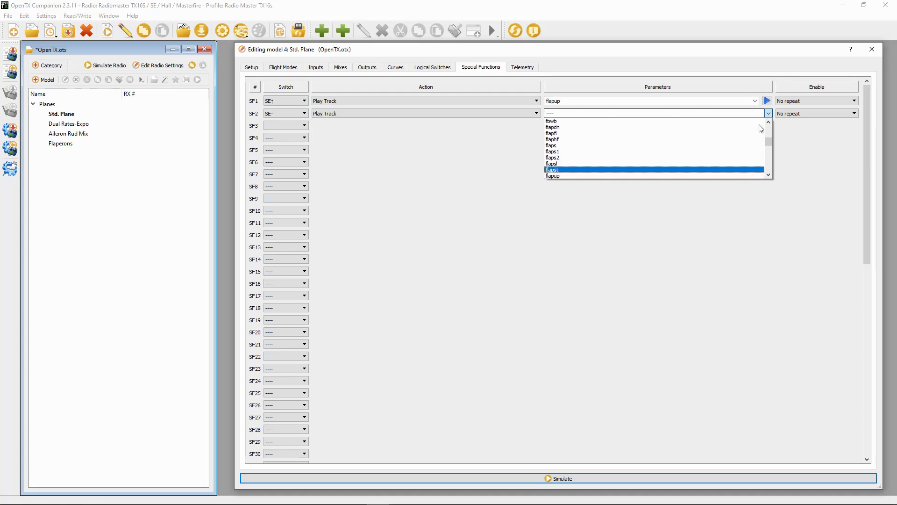
key("Return")
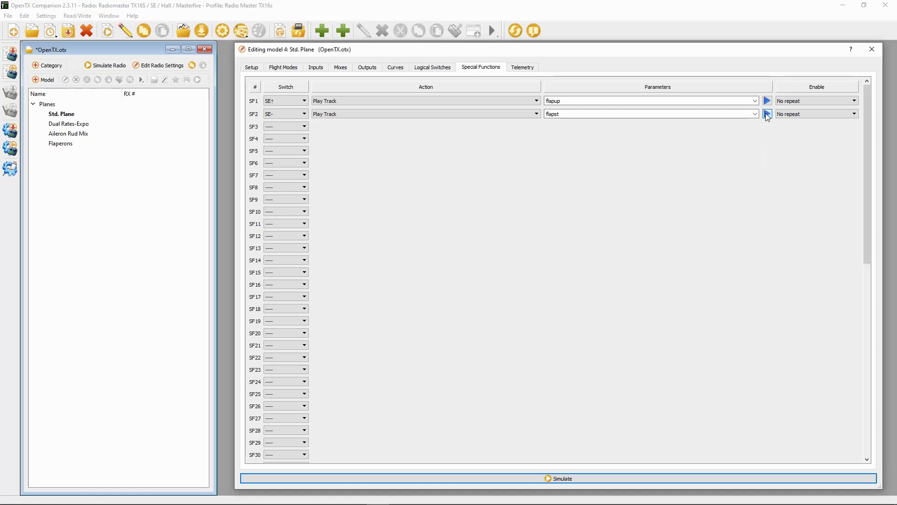
Step: Set up special function SF3 with switch SE↓ and the Play Track action
left_click(303, 127)
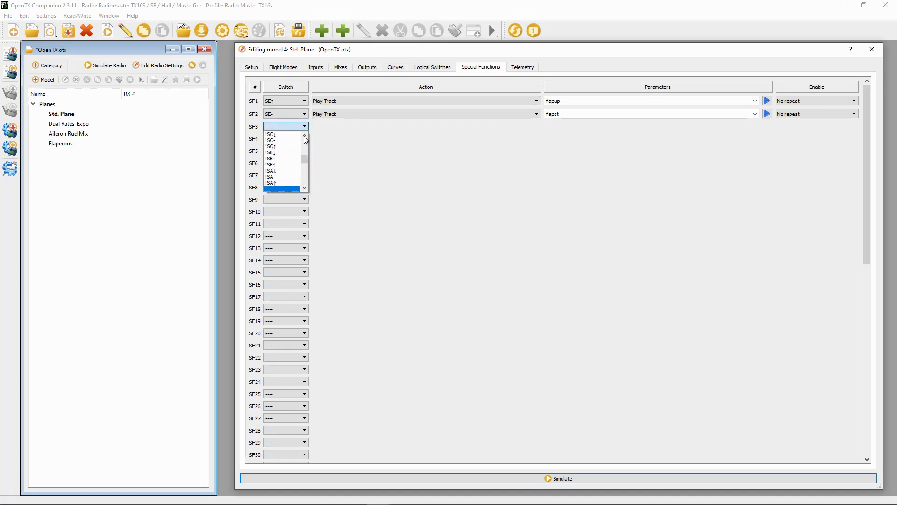
scroll(299, 159, "down", 6)
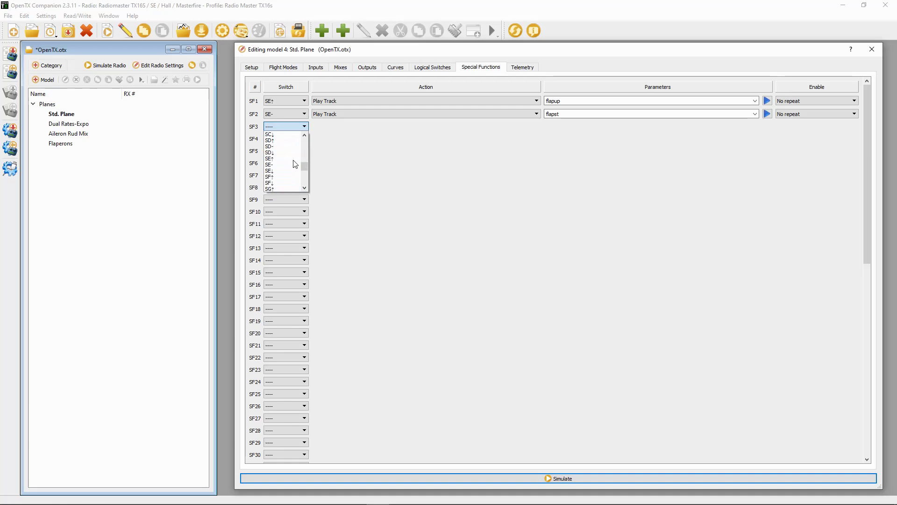
left_click(287, 167)
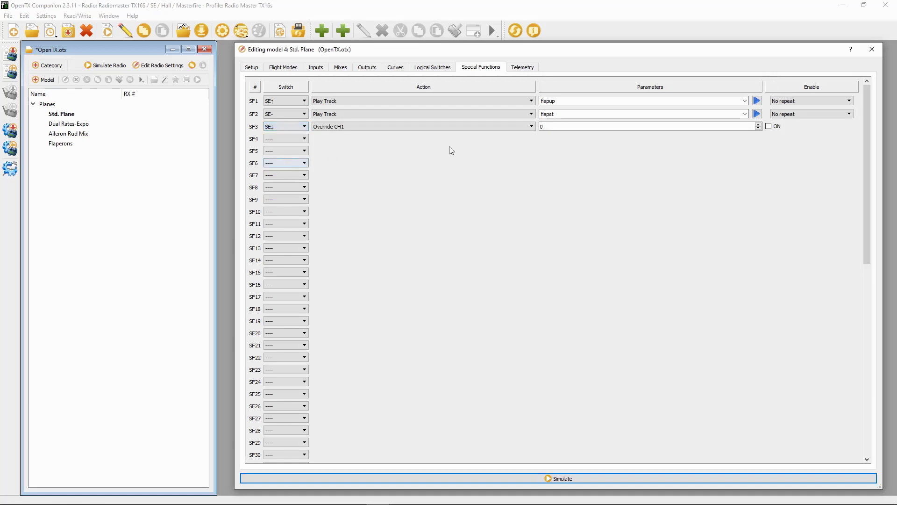
left_click(530, 127)
scroll(467, 159, "down", 8)
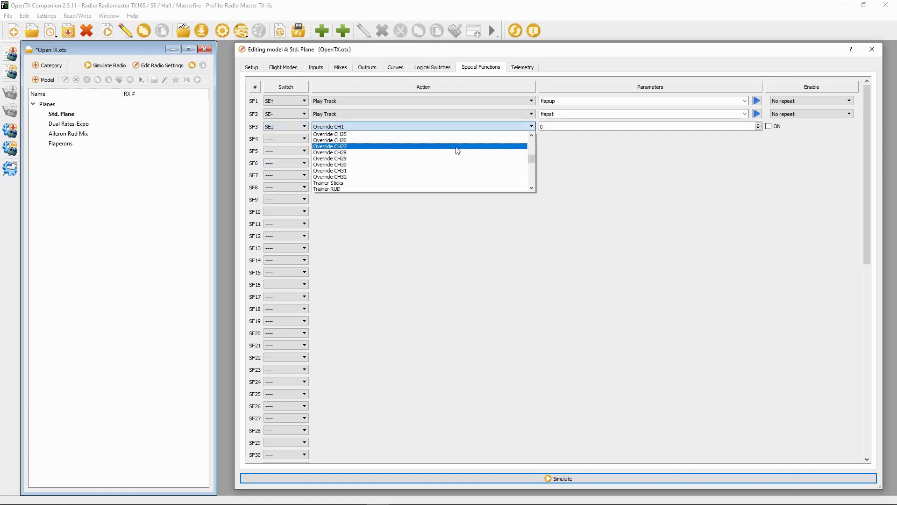
scroll(457, 151, "down", 4)
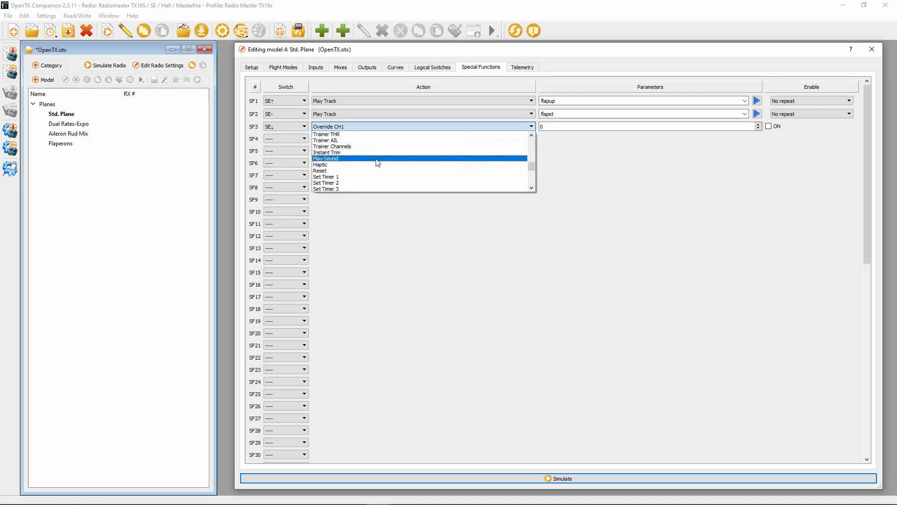
scroll(376, 161, "down", 3)
left_click(377, 163)
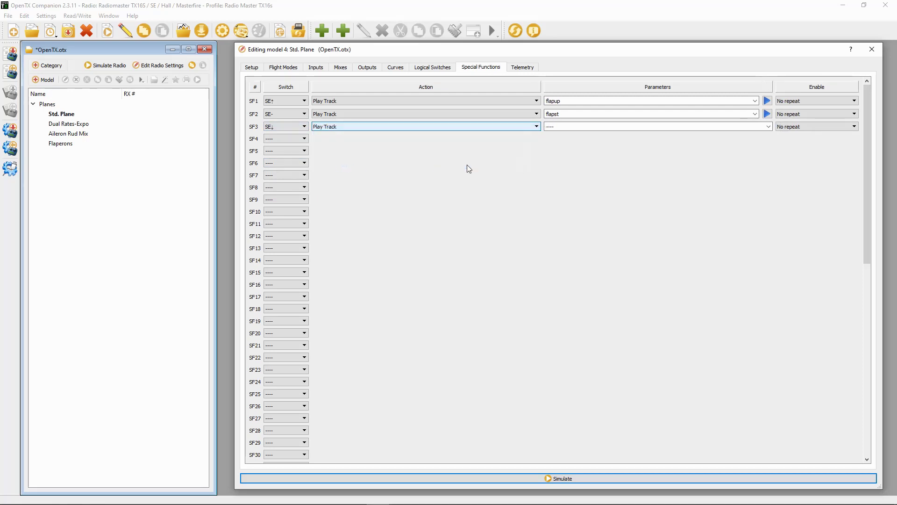
Step: Choose flaps1 as the track played by special function SF3
left_click(769, 126)
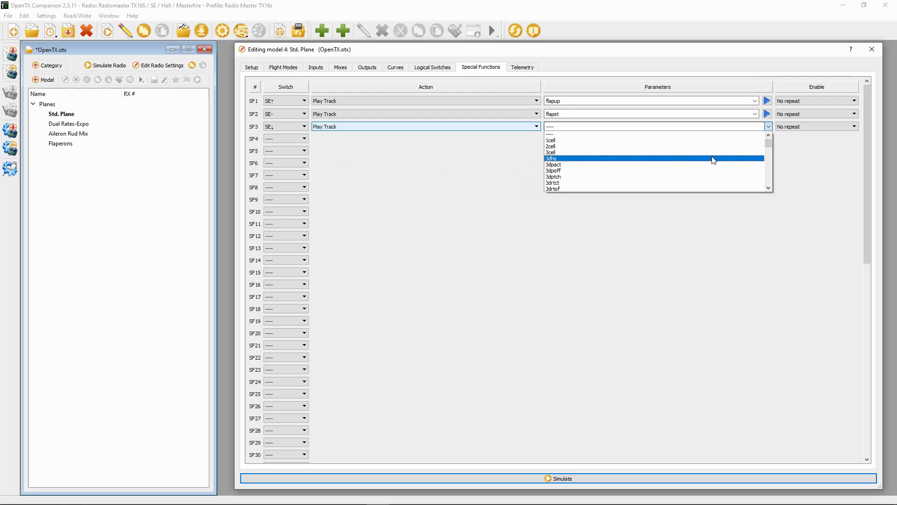
key("f")
key("Down")
key("Down")
key("Down")
key("Down")
key("Down")
key("Down")
key("Down")
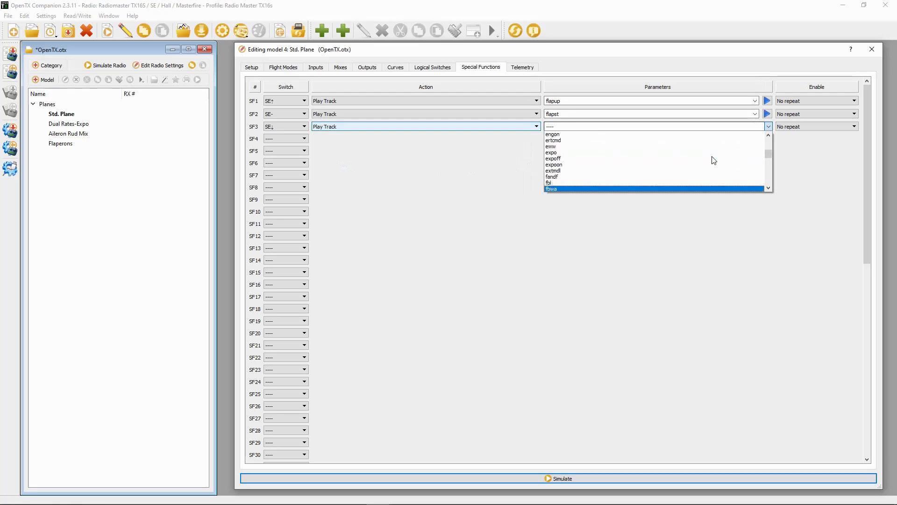
key("Up")
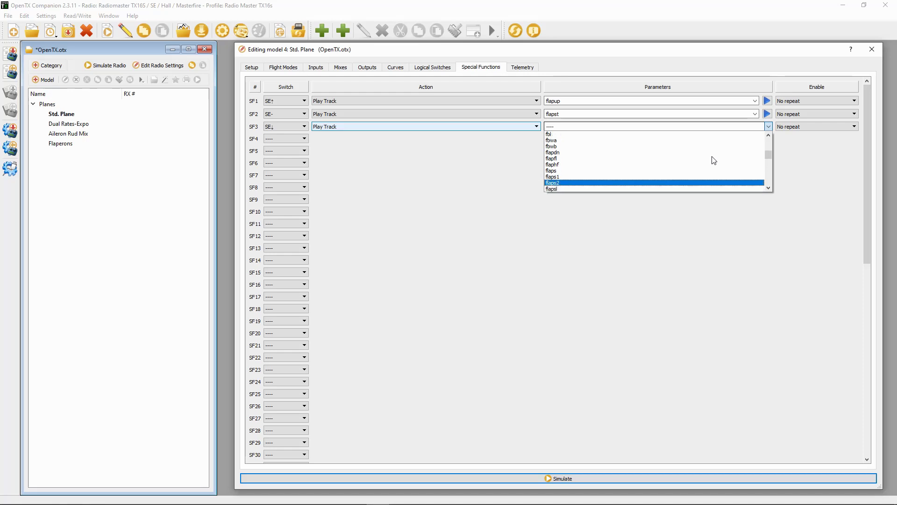
key("Return")
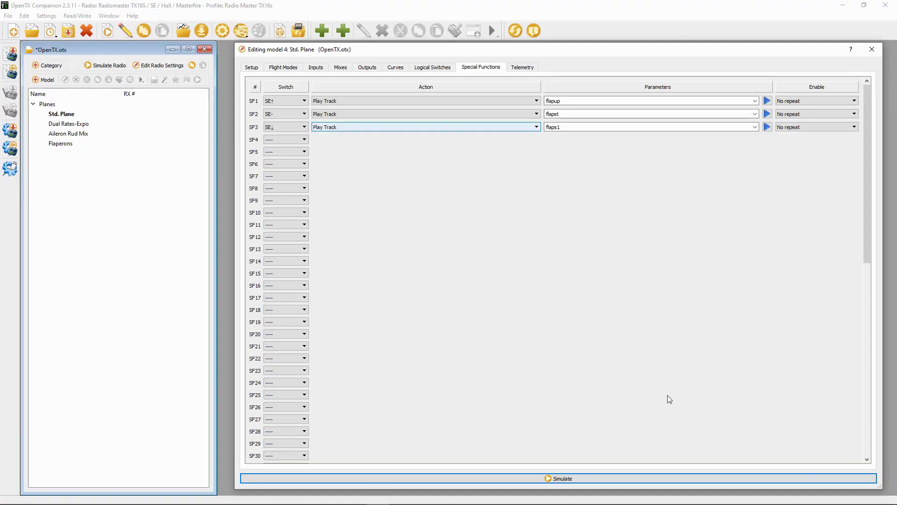
Step: Simulate the model and flip switch SE to its middle position and back up to check the flap response on CH1 and CH5
left_click(569, 479)
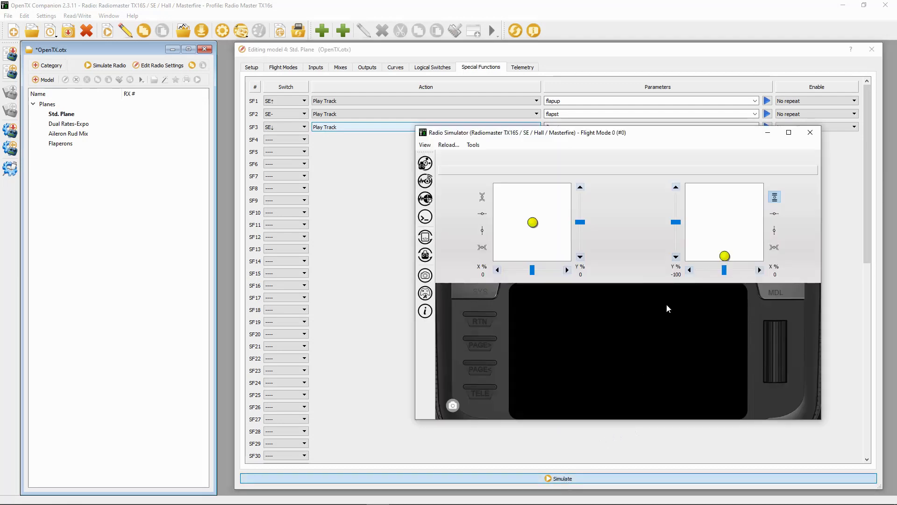
left_click(793, 293)
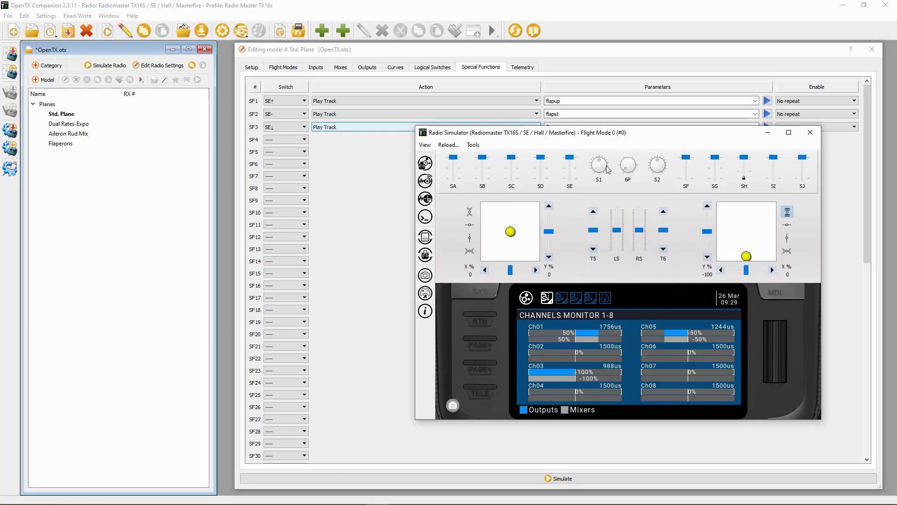
mouse_move(608, 169)
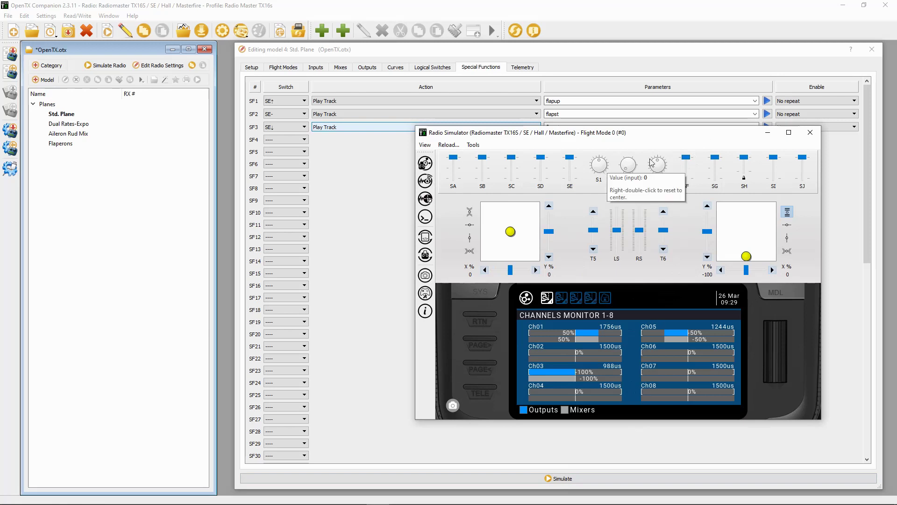
left_click(573, 174)
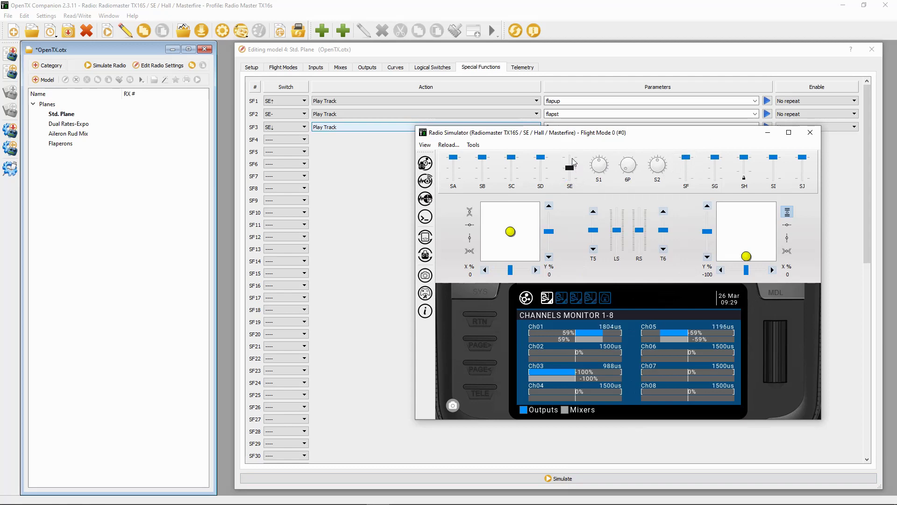
left_click(574, 162)
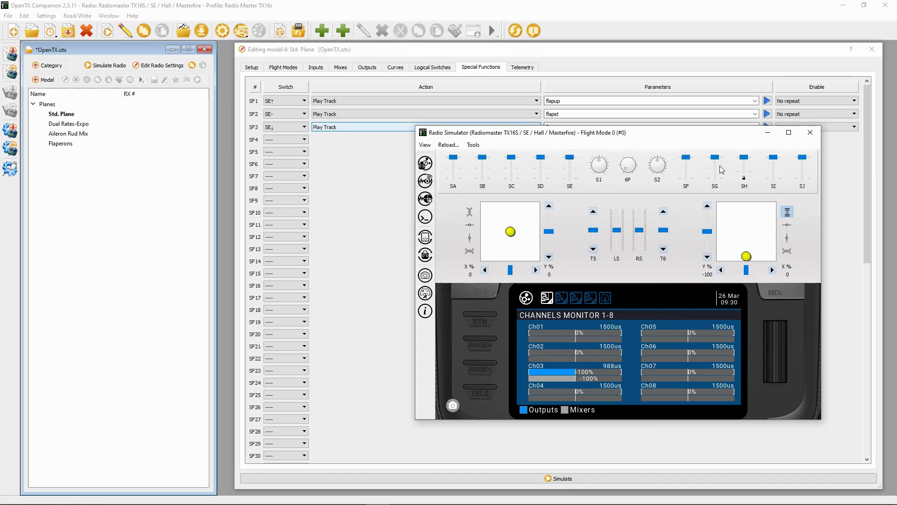
Step: Move the simulator's aileron stick fully to the right and then to the left to check the CH1 and CH5 outputs
left_click_drag(746, 260, 790, 265)
left_click_drag(723, 267, 725, 262)
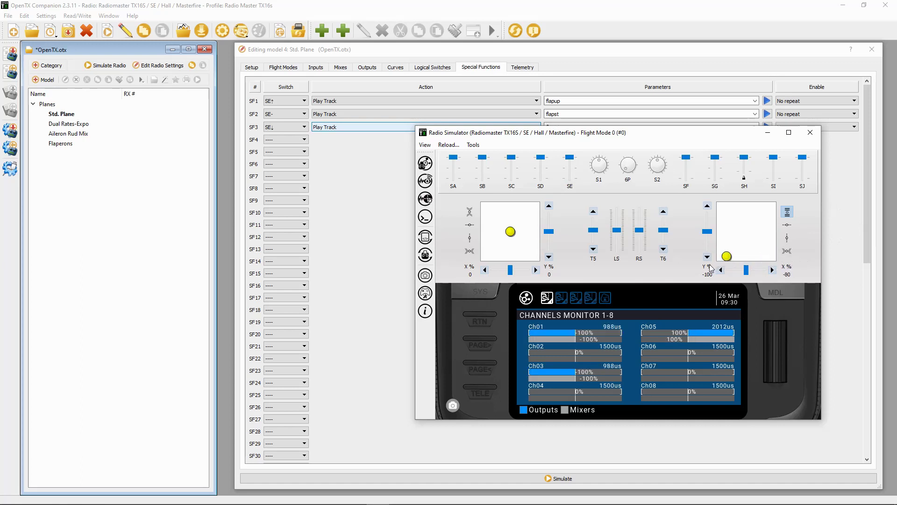